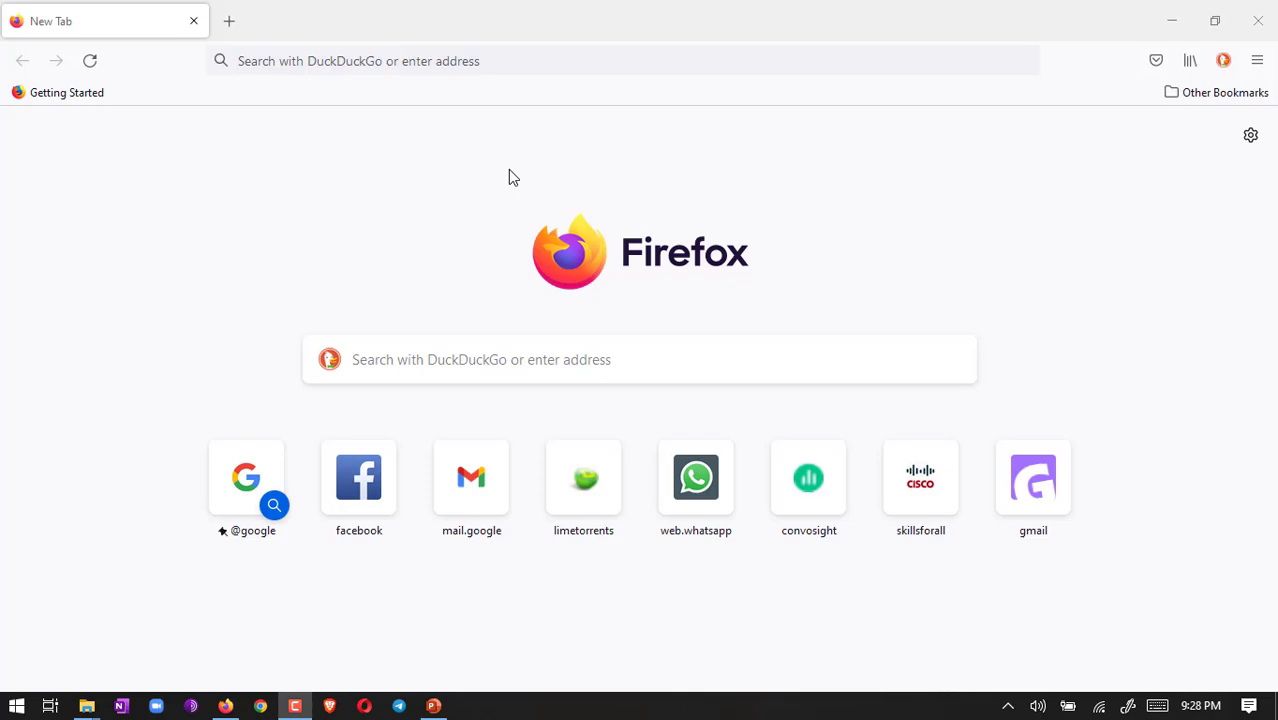
Step: Enter skillsforall.com in Firefox's address bar
click(431, 61)
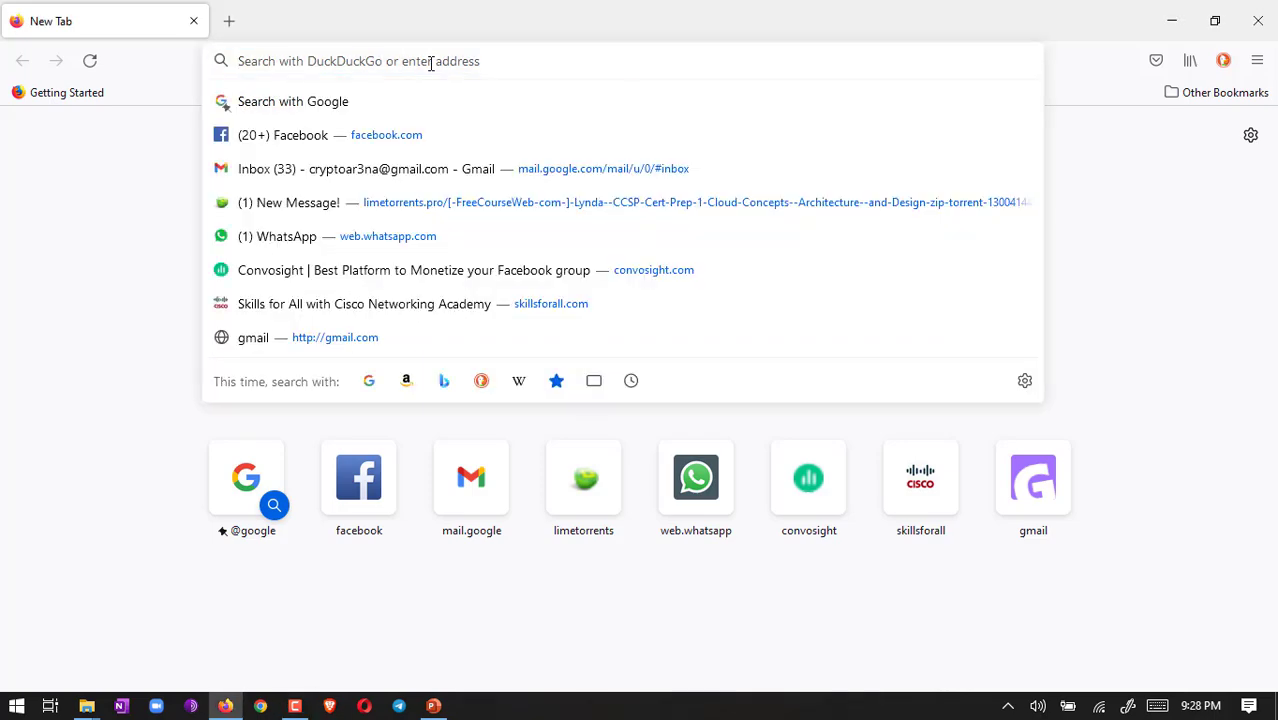
text(skill)
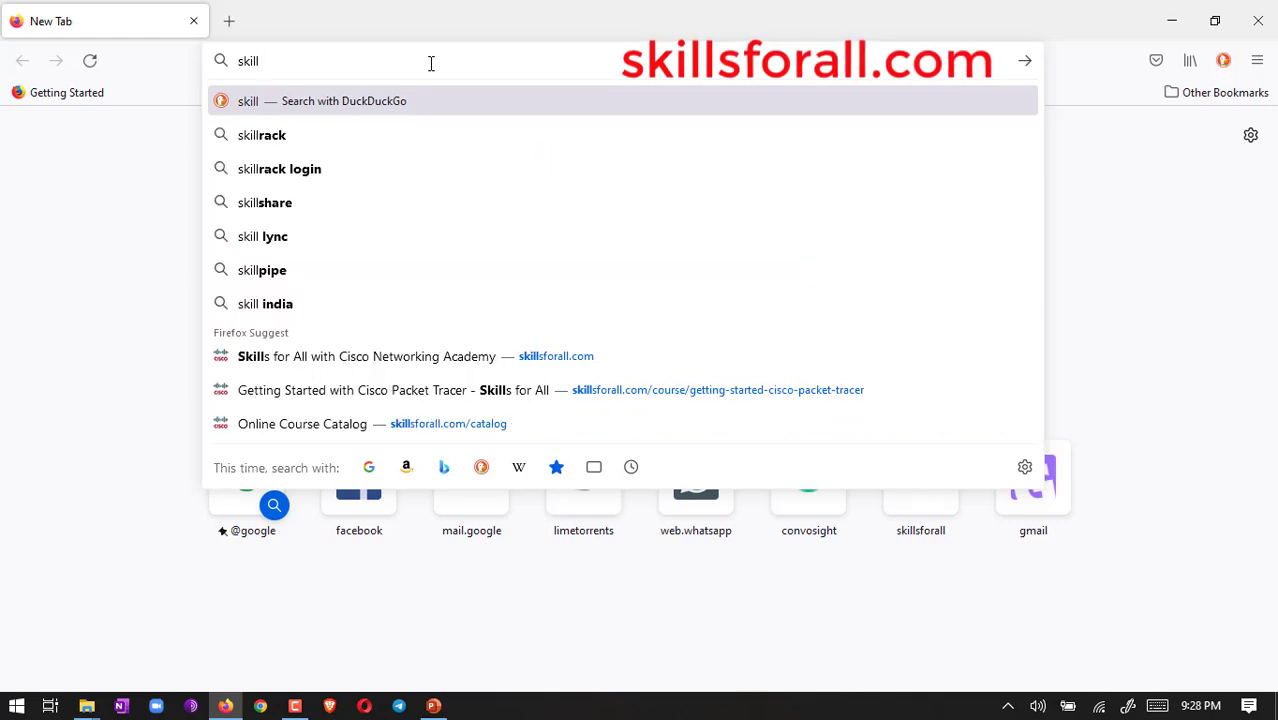
text(sforall)
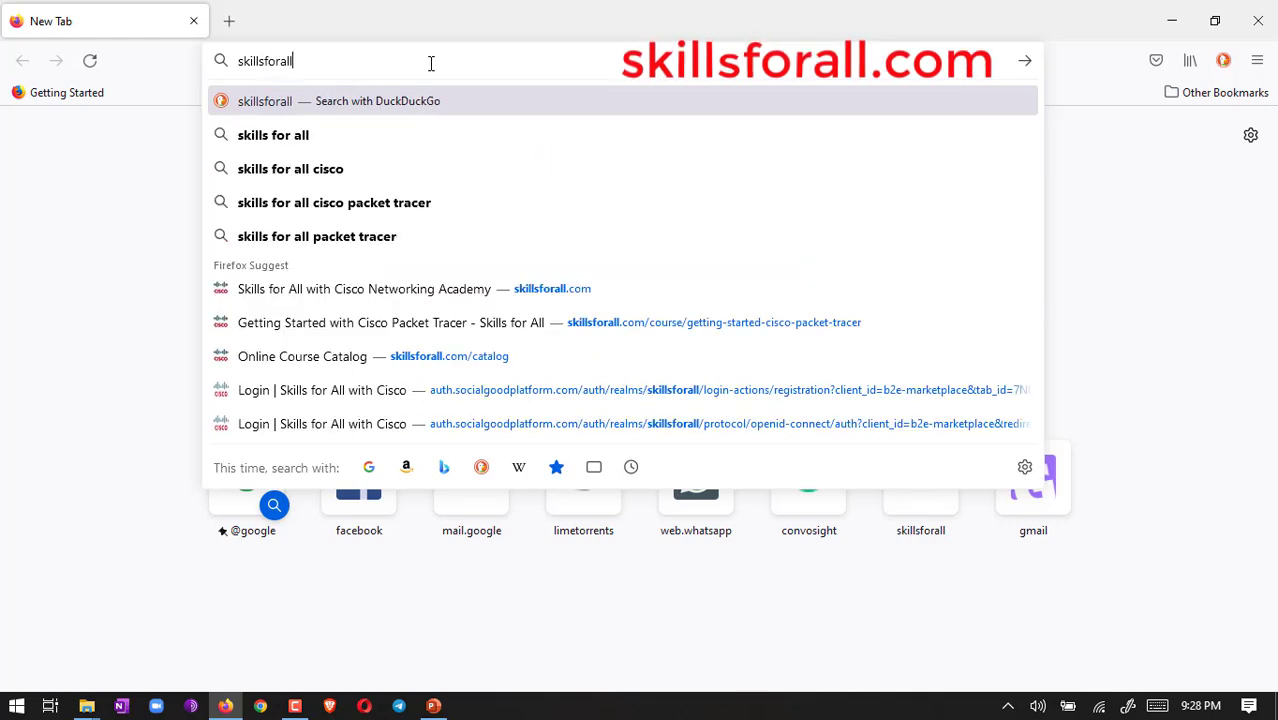
text(.com)
Step: Load skillsforall.com, dismiss the address suggestions, and scroll down the Welcome login page
key(Return)
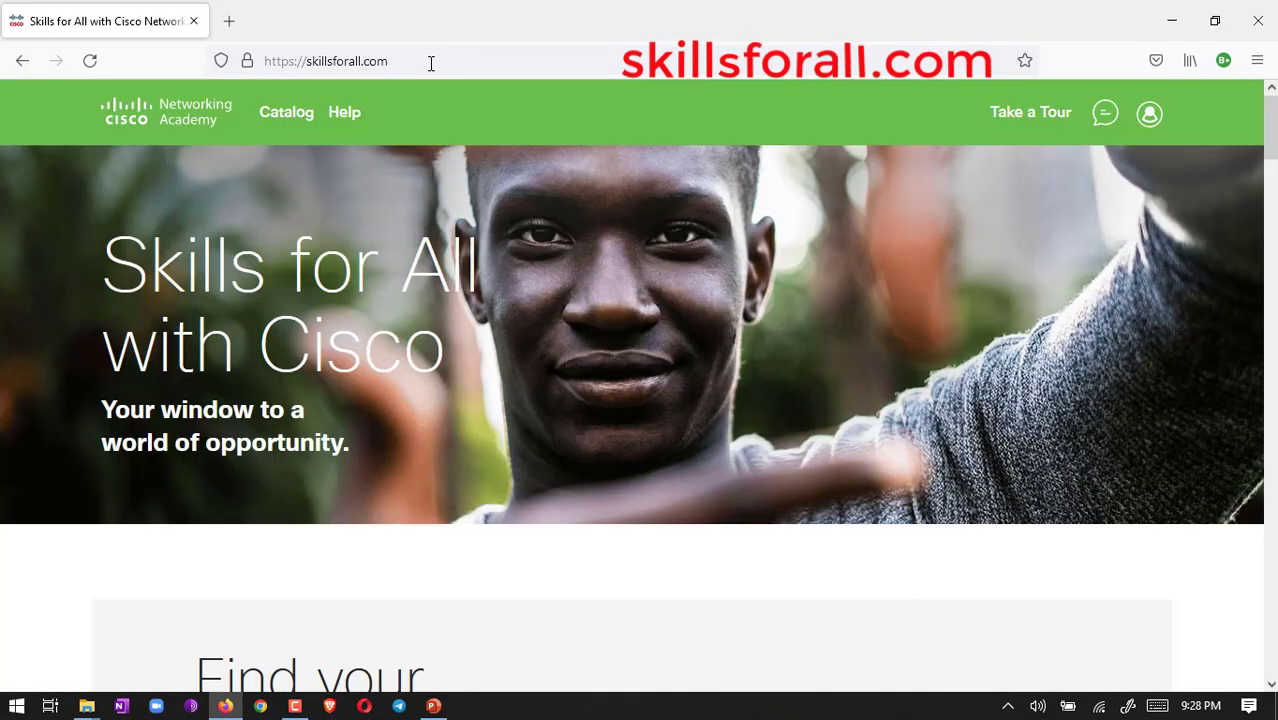
drag(408, 60, 170, 73)
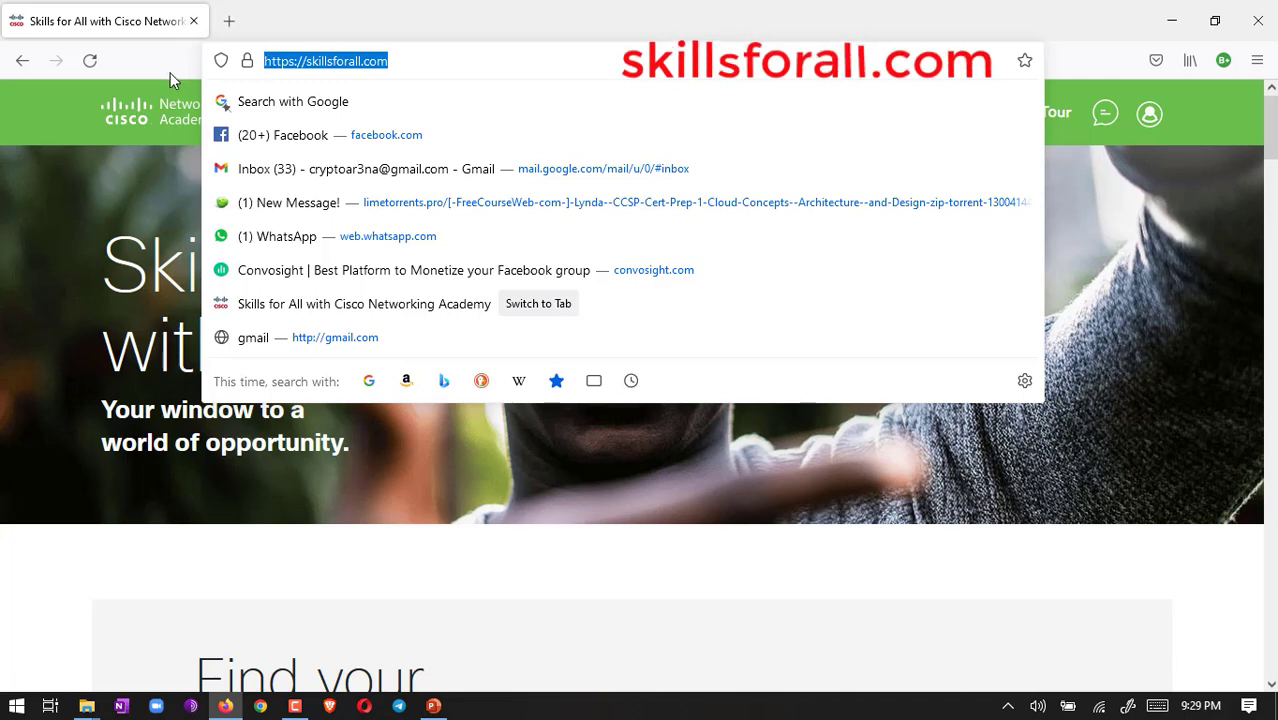
key(Escape)
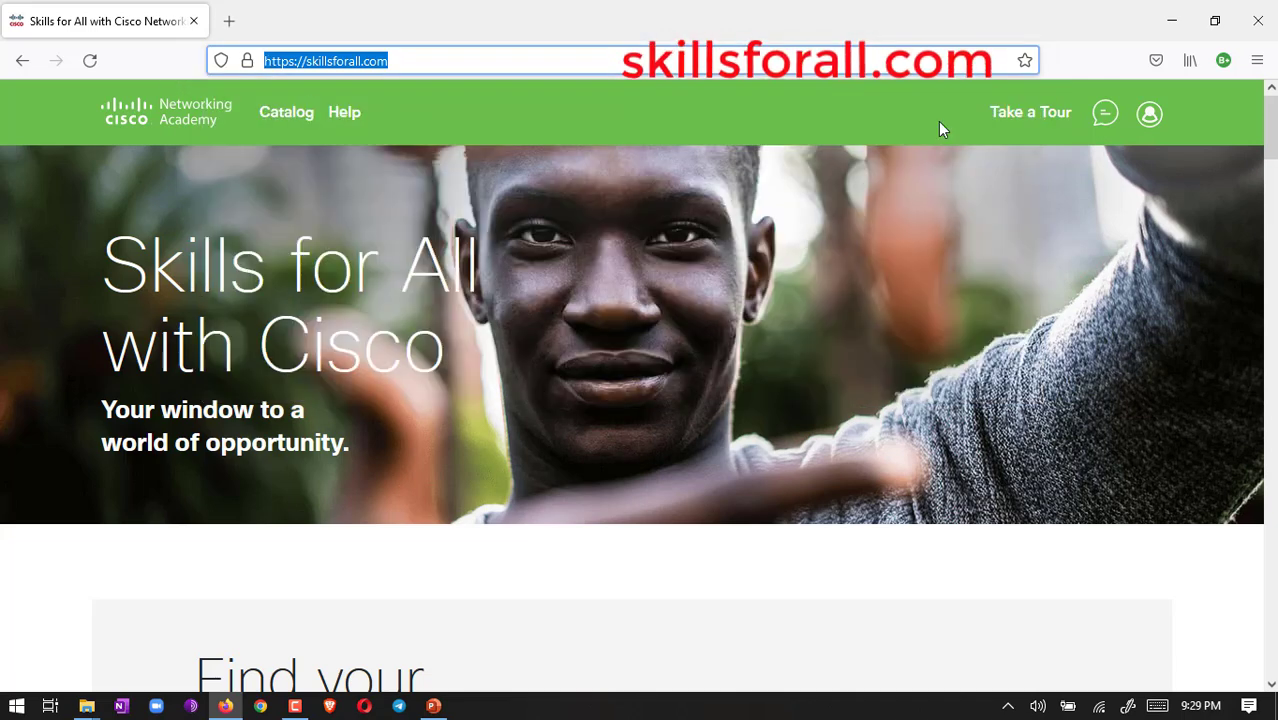
click(822, 143)
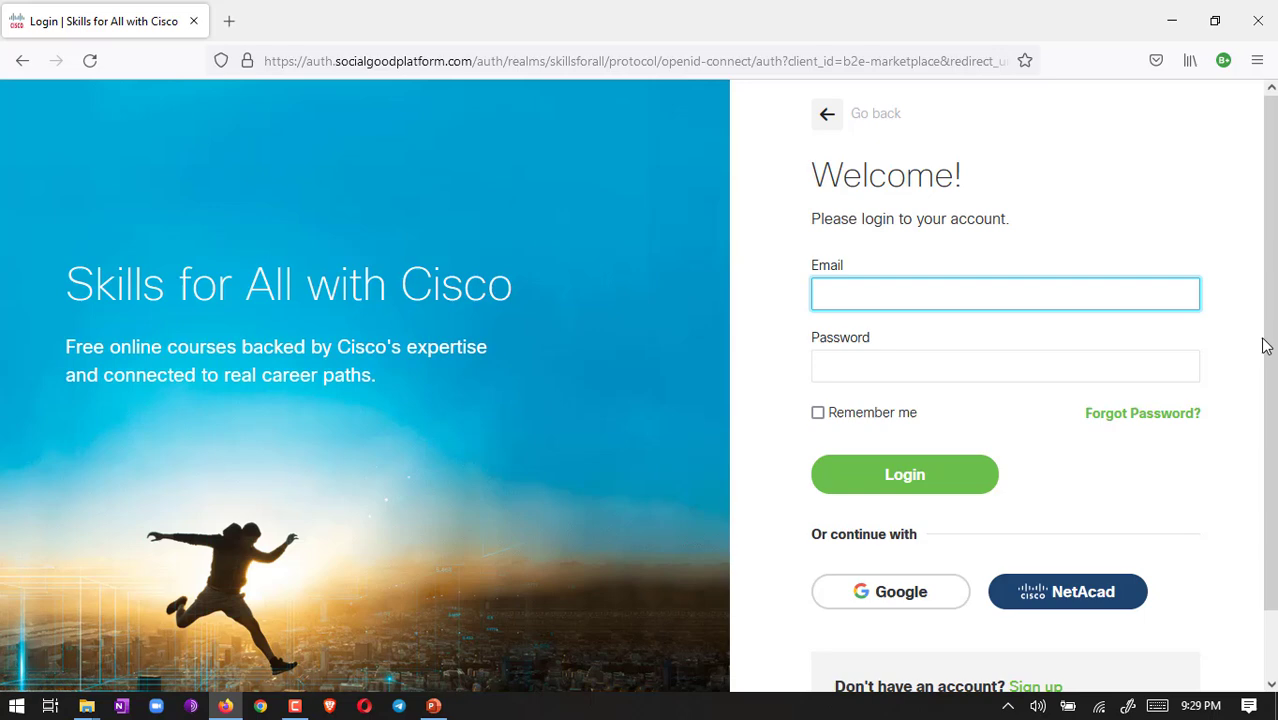
scroll(1265, 343, down, 2)
scroll(1265, 343, down, 2)
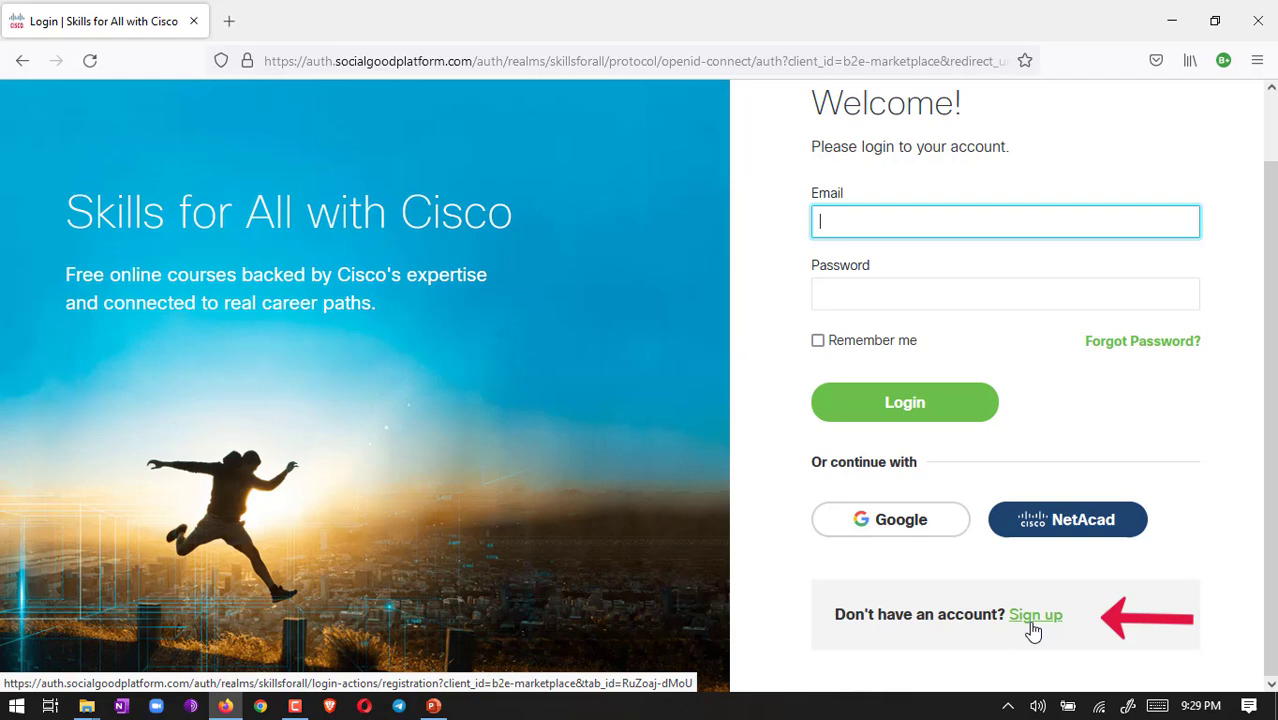
Step: Open the sign-up page and choose United States as country of residence
click(1036, 616)
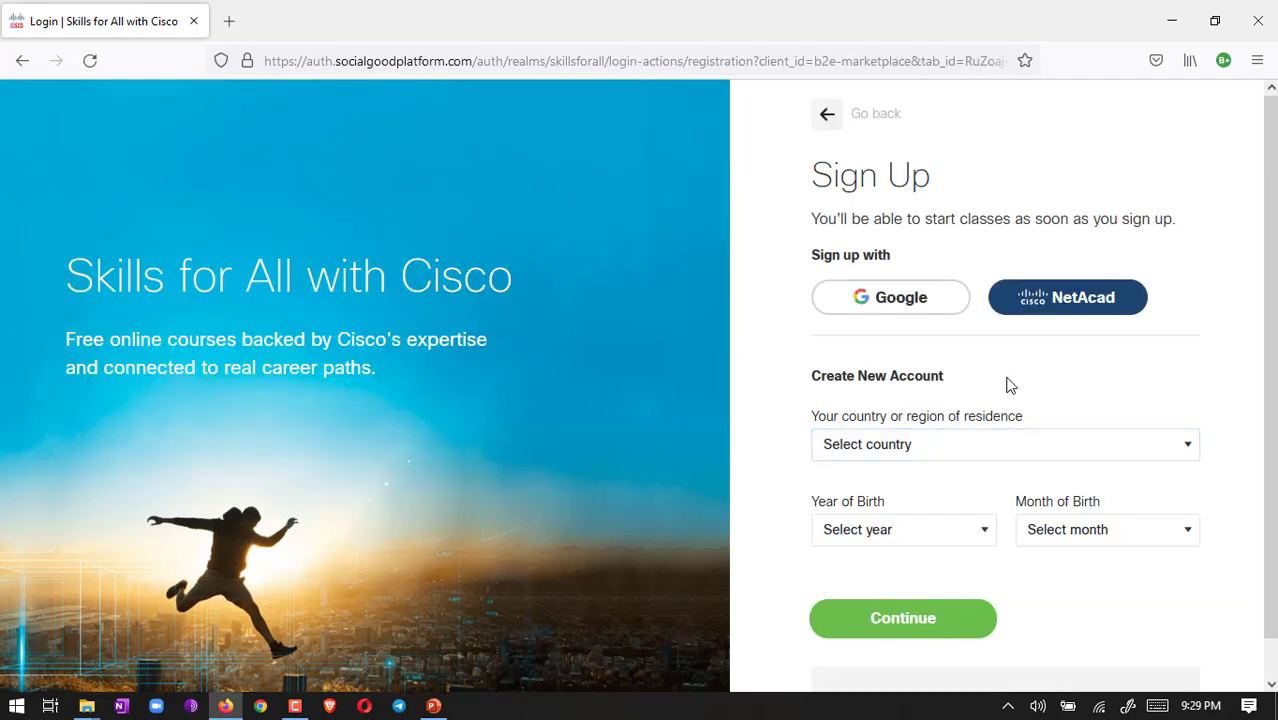
click(1097, 458)
key(u)
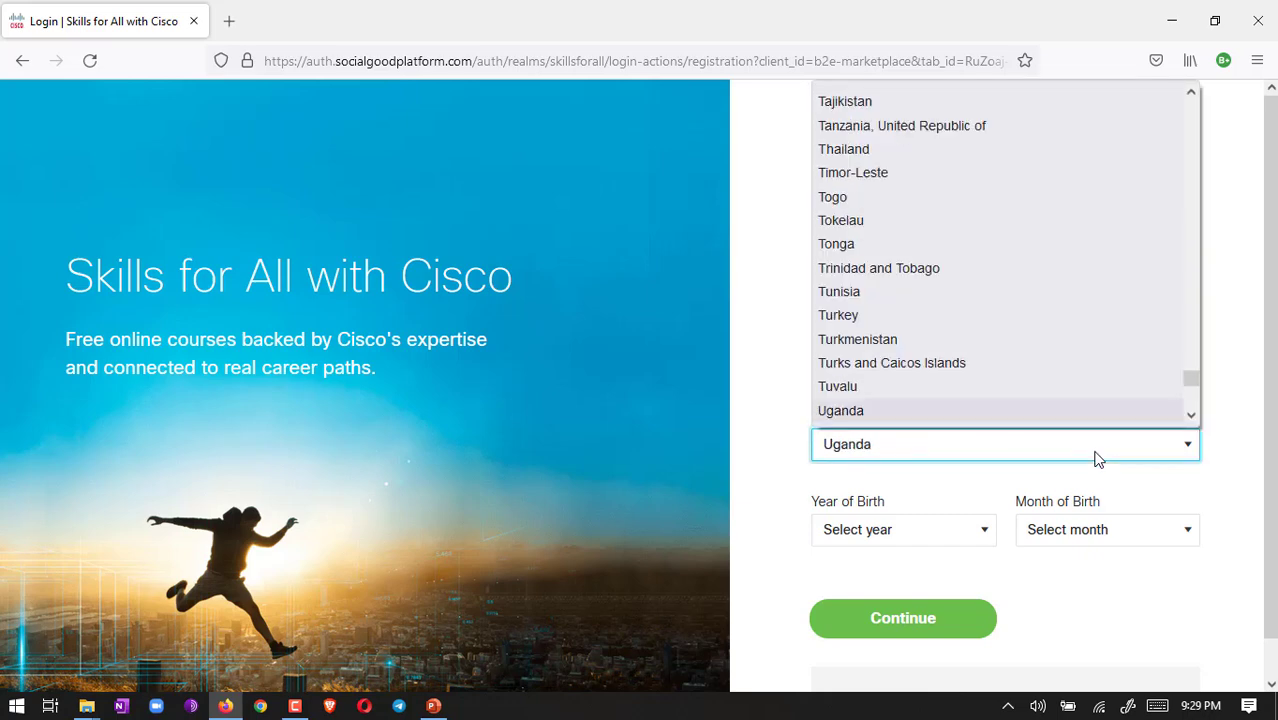
click(1189, 414)
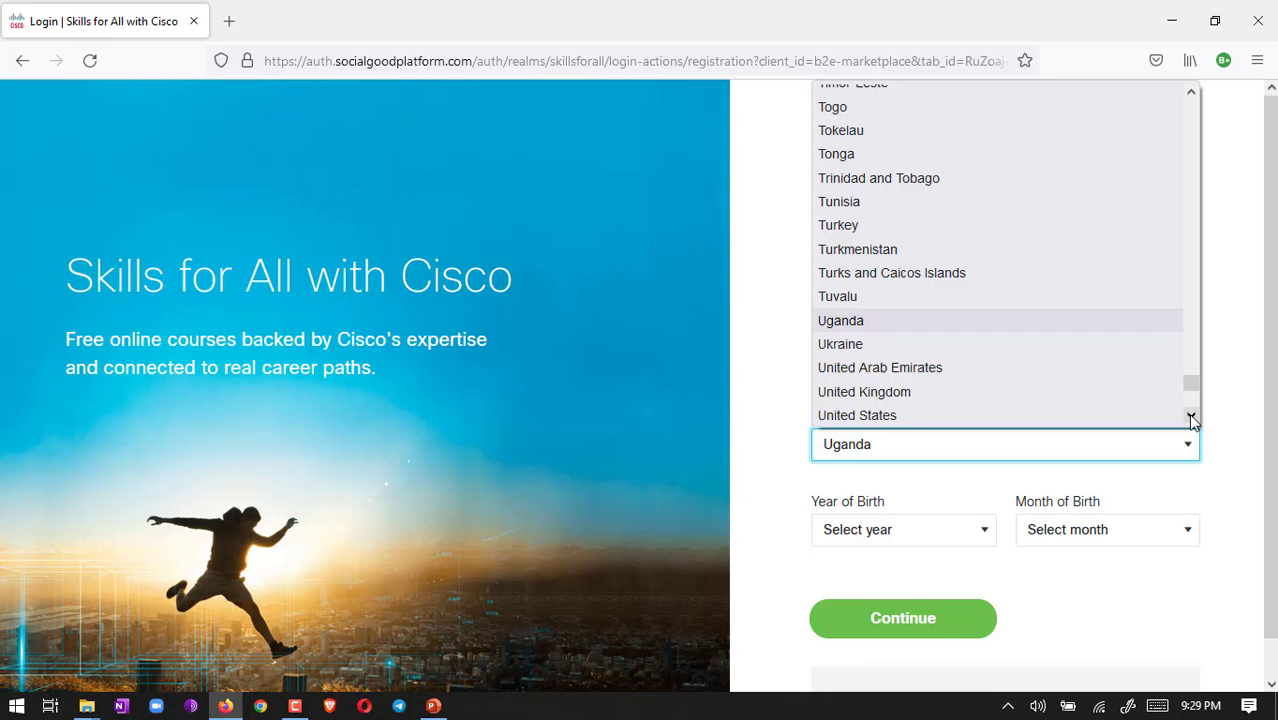
click(1120, 414)
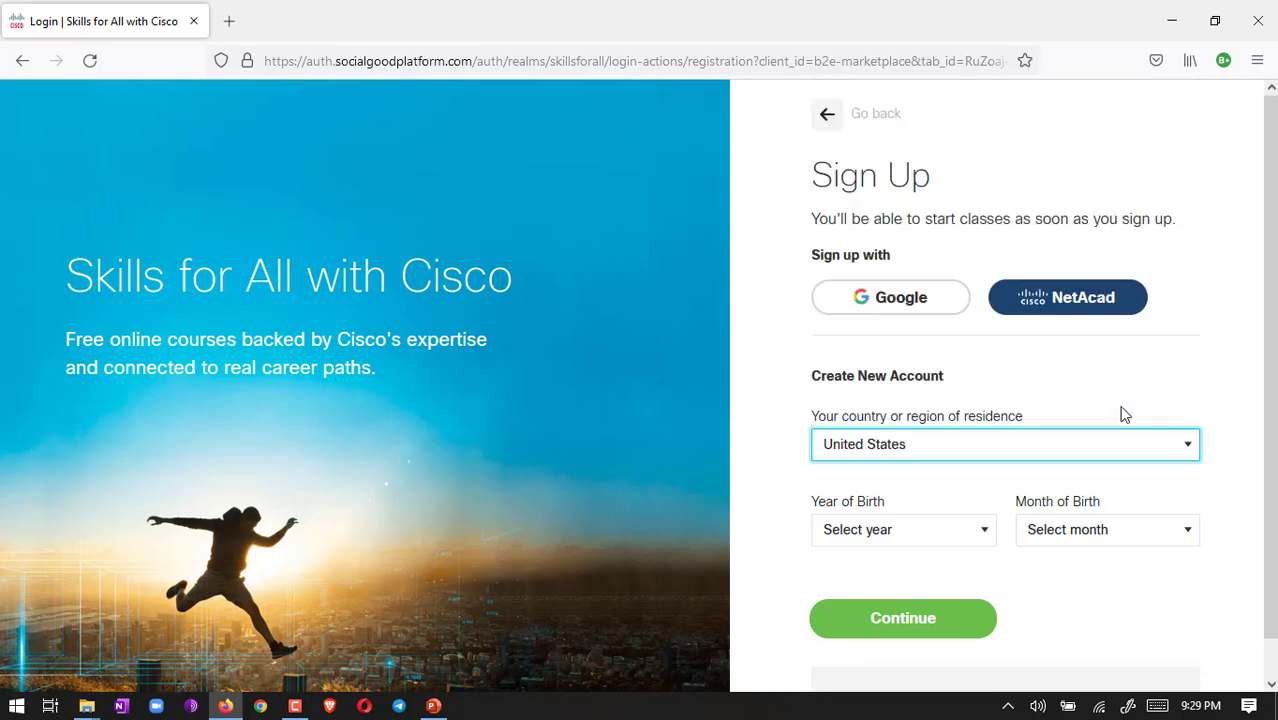
Step: Set birth year 1995 and birth month November, then continue
click(985, 531)
click(988, 502)
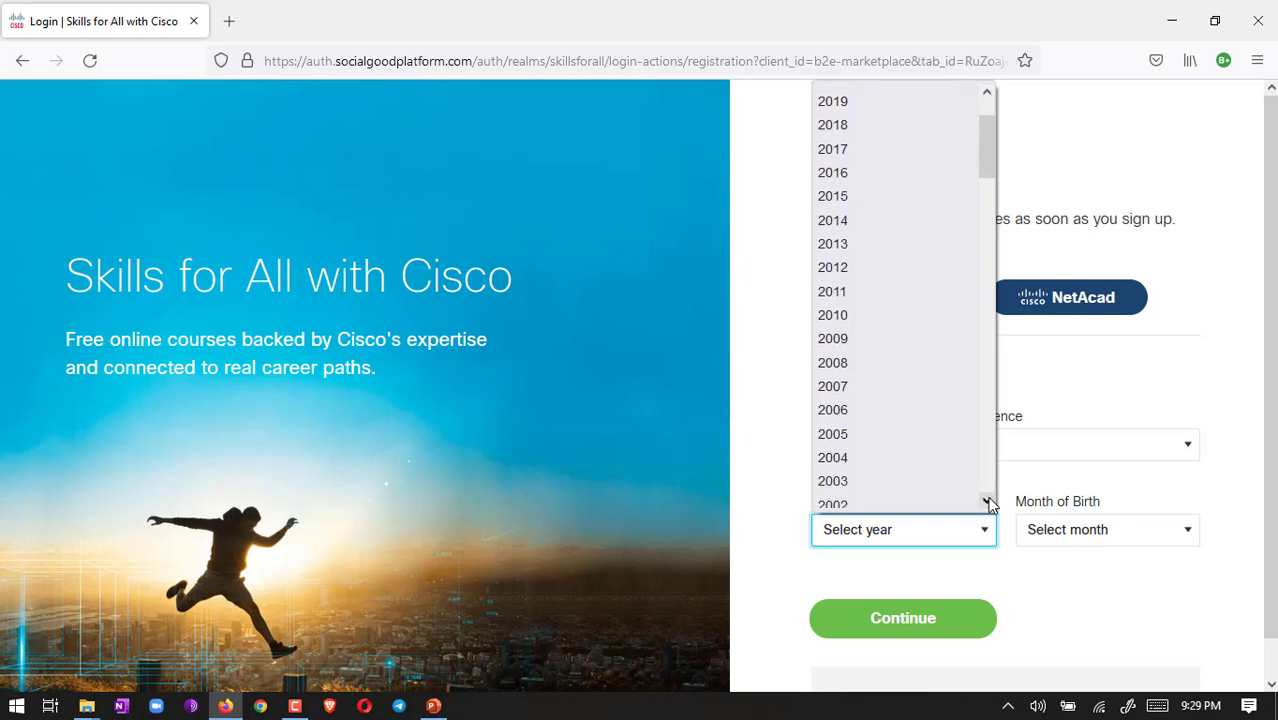
click(988, 502)
click(908, 498)
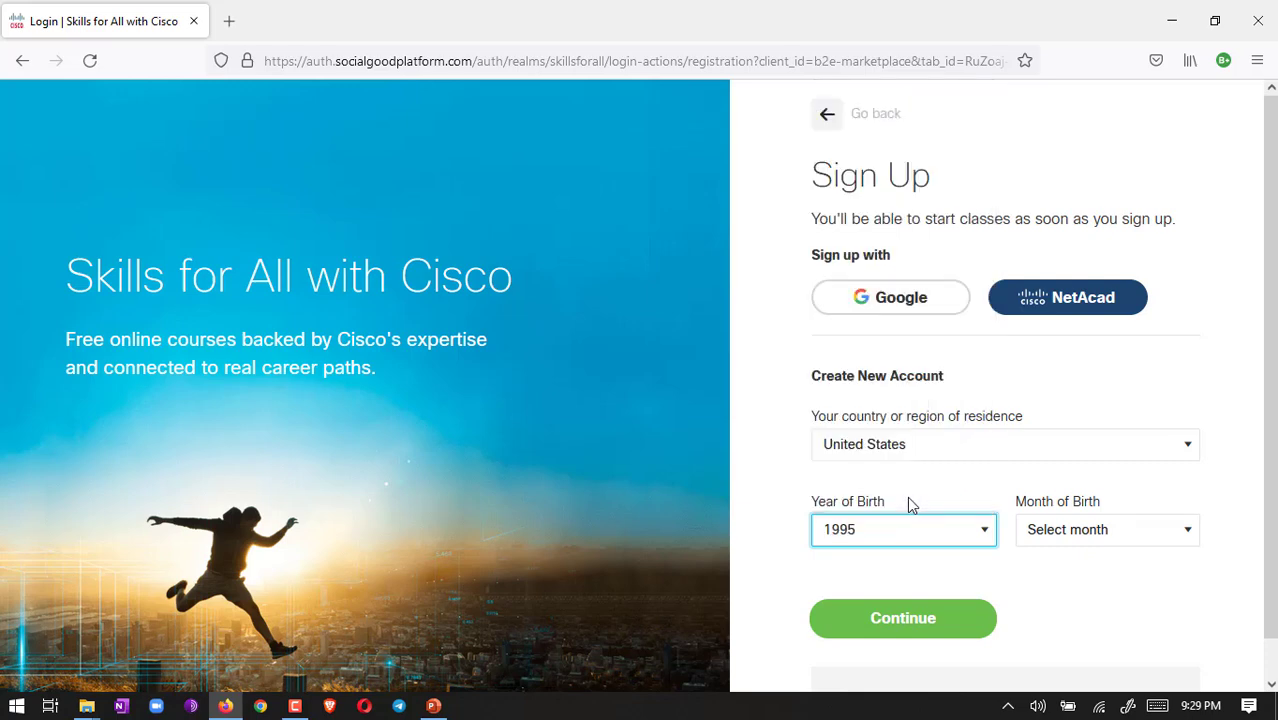
click(1095, 535)
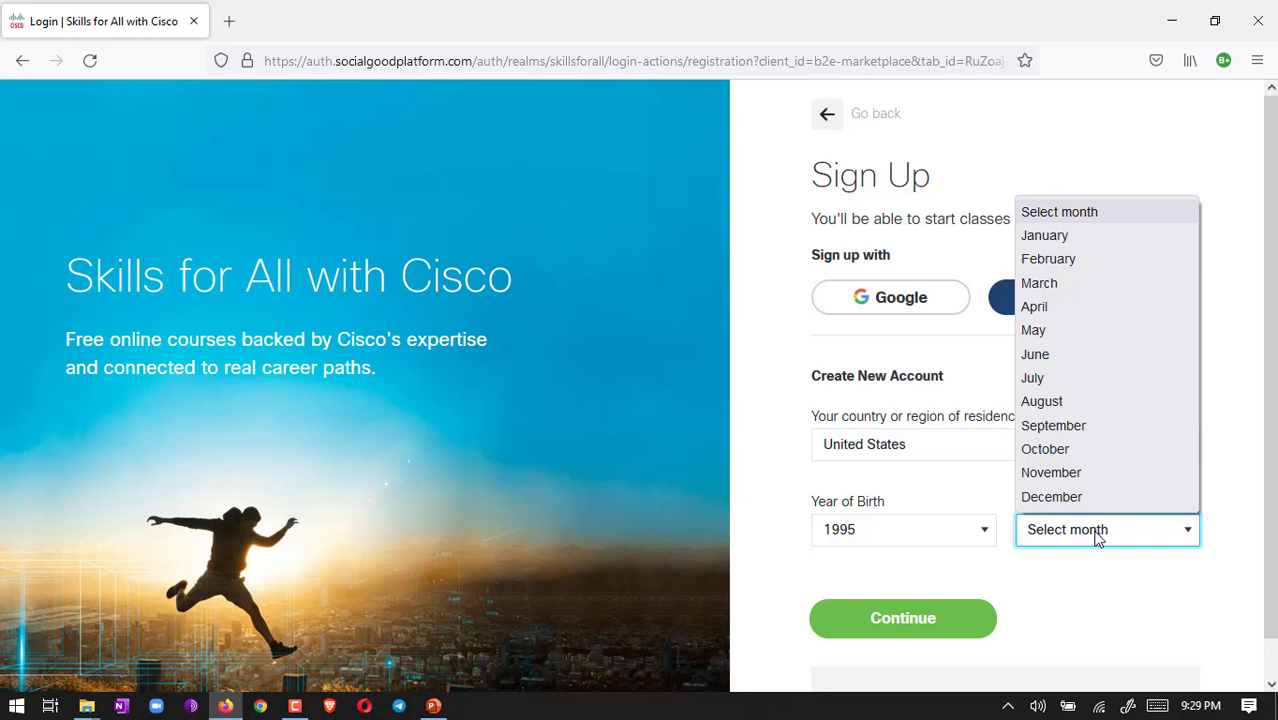
click(1080, 474)
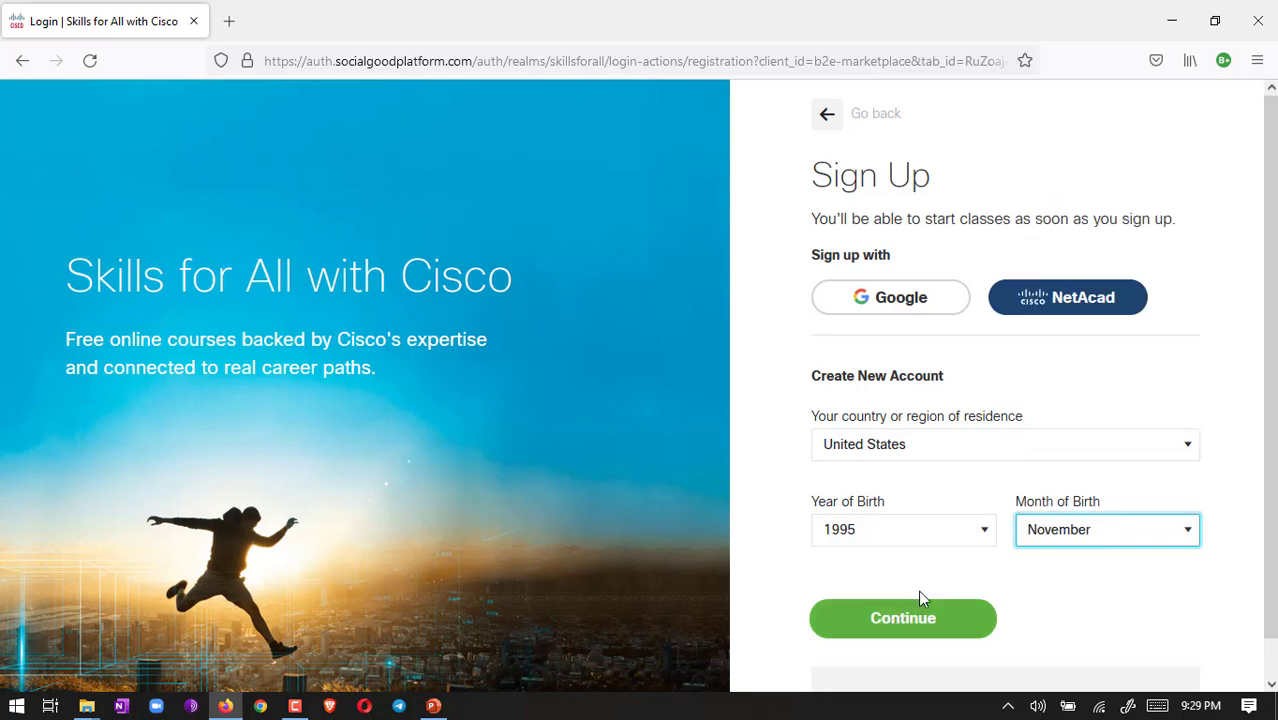
click(904, 622)
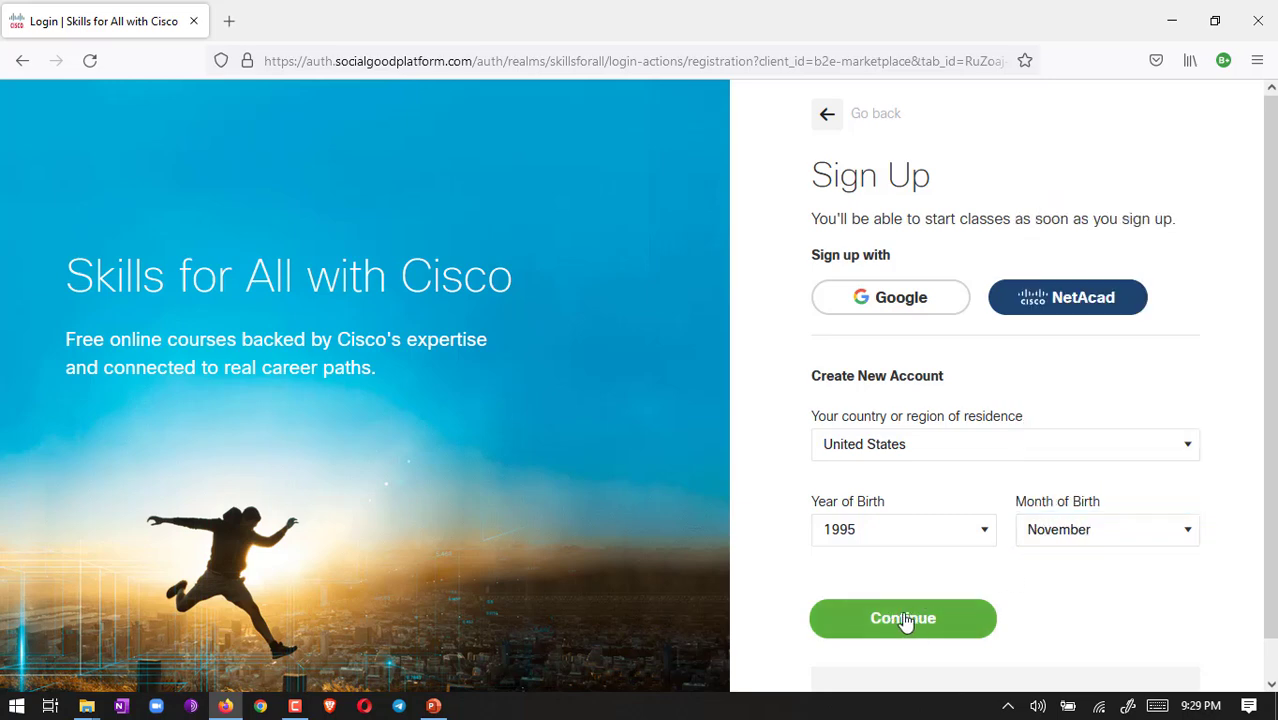
Step: Fill in the first name, last name and e-mail address on the sign-up form
click(895, 453)
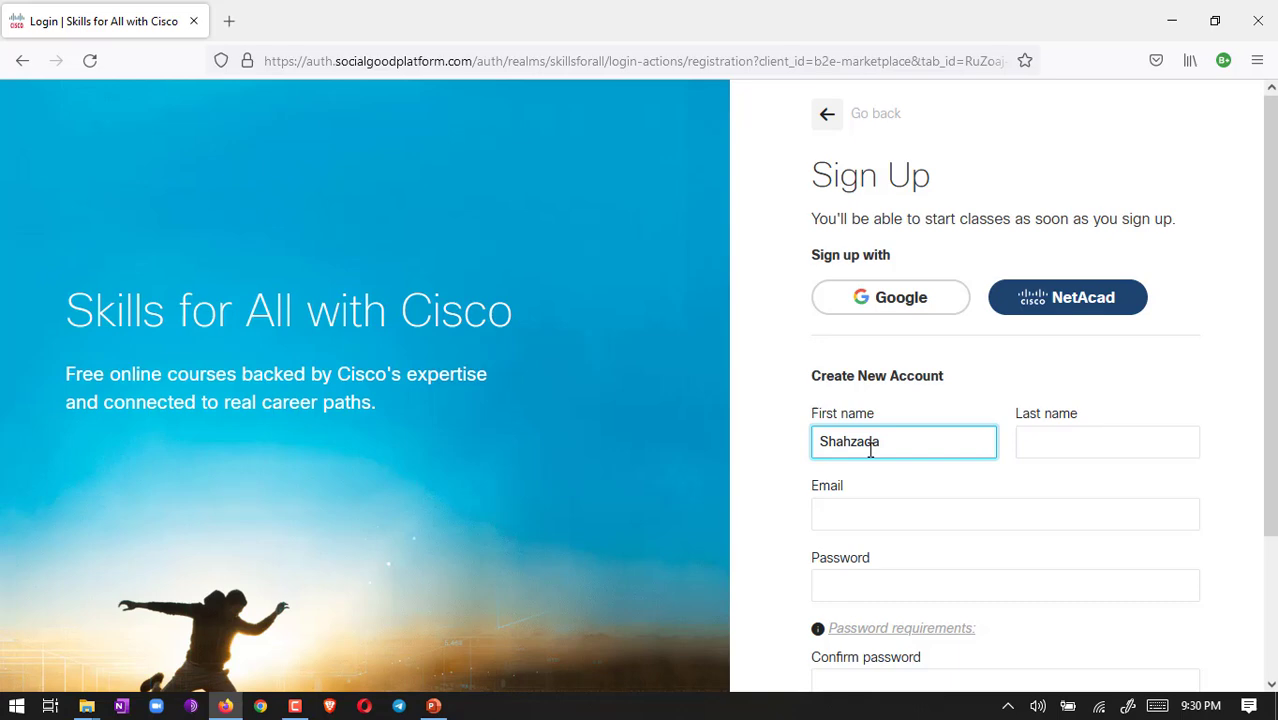
click(1030, 442)
text(khurram)
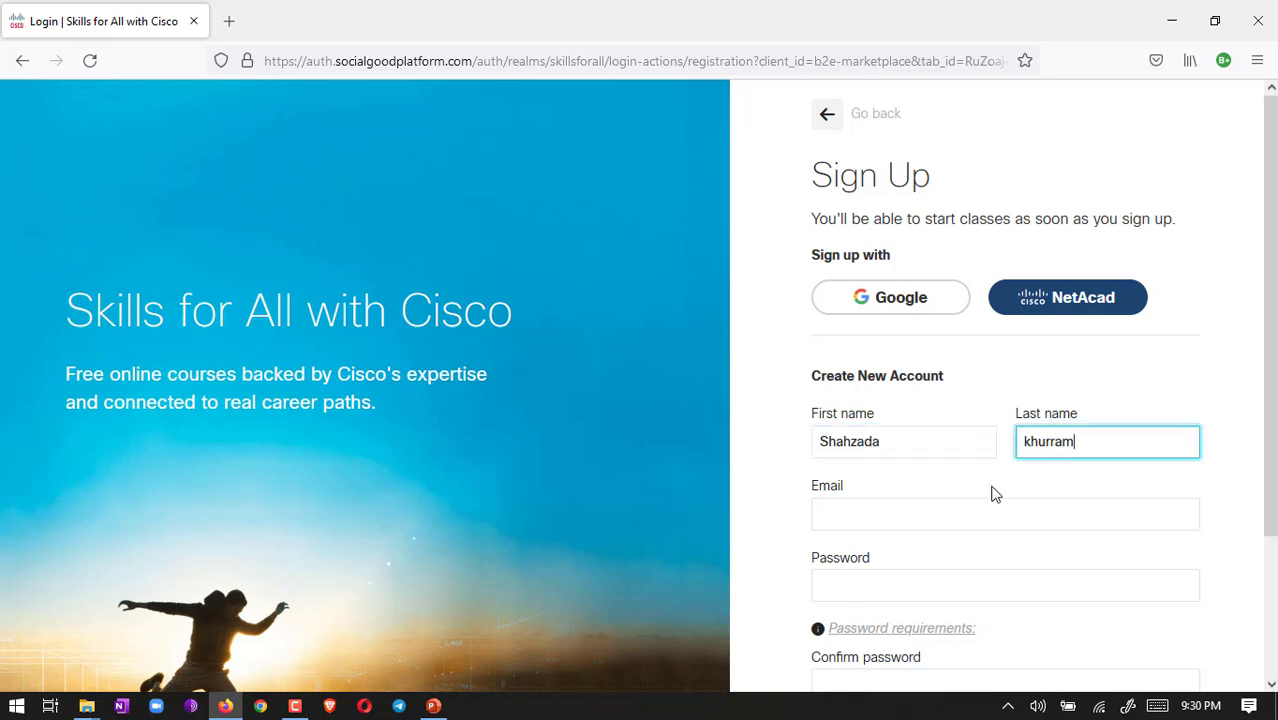
click(925, 519)
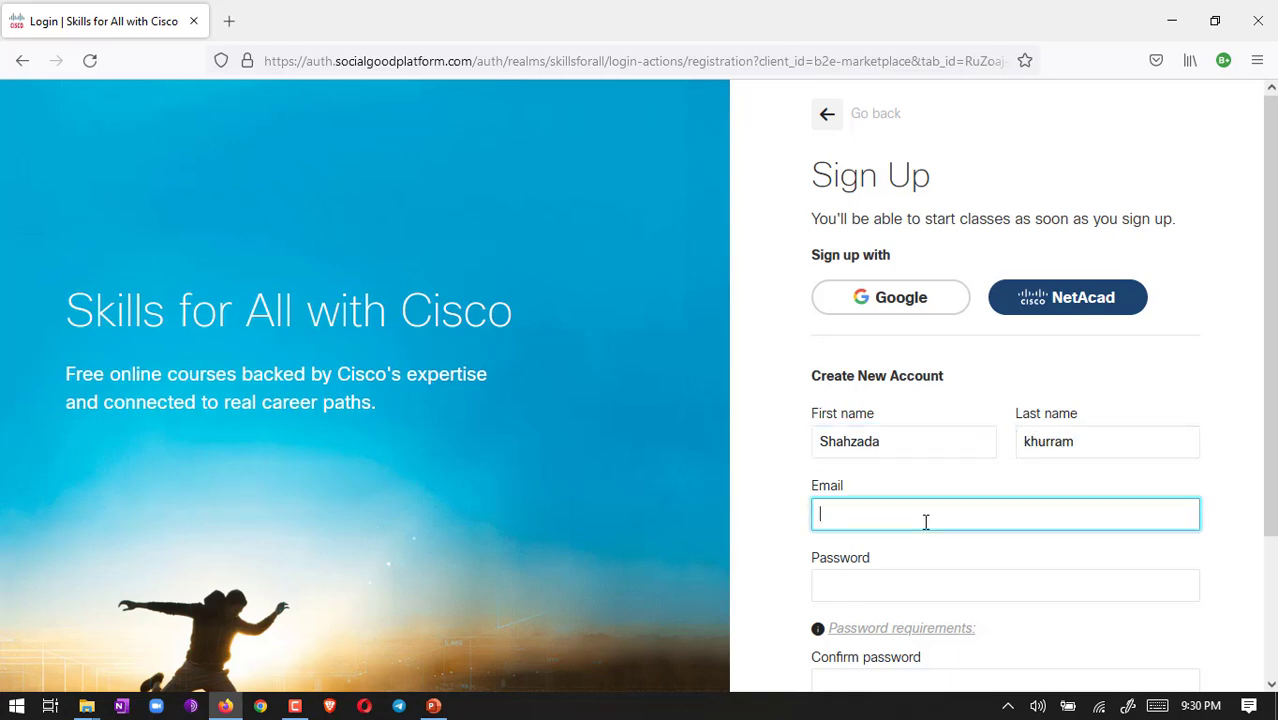
scroll(925, 521, down, 3)
Step: Enter the account password, review its requirements, and start typing the confirmation
click(855, 447)
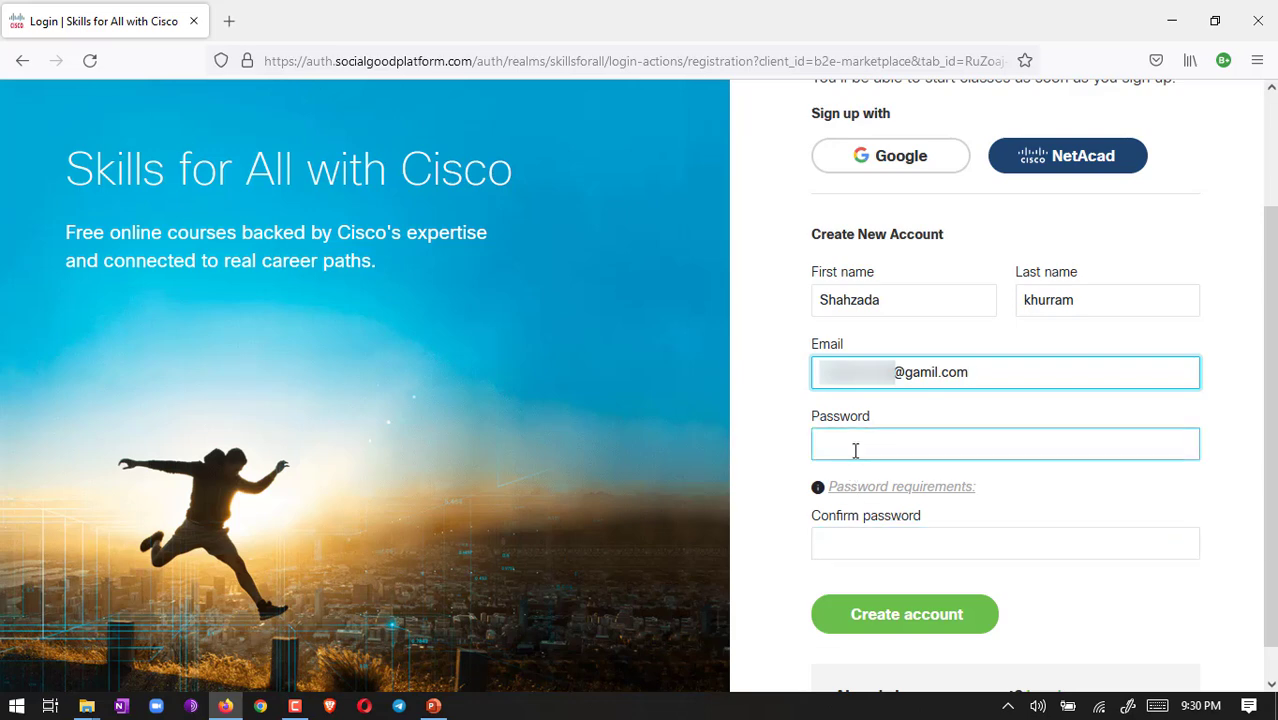
click(855, 450)
text(•••••••)
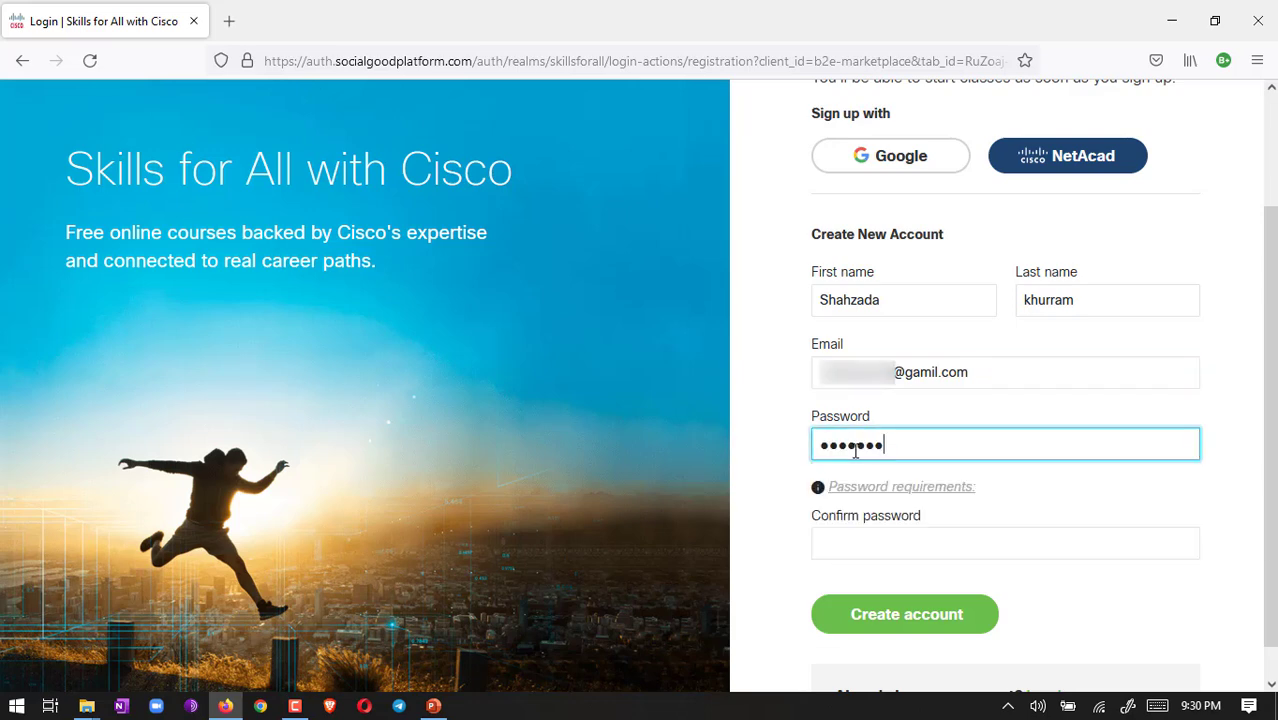
click(899, 489)
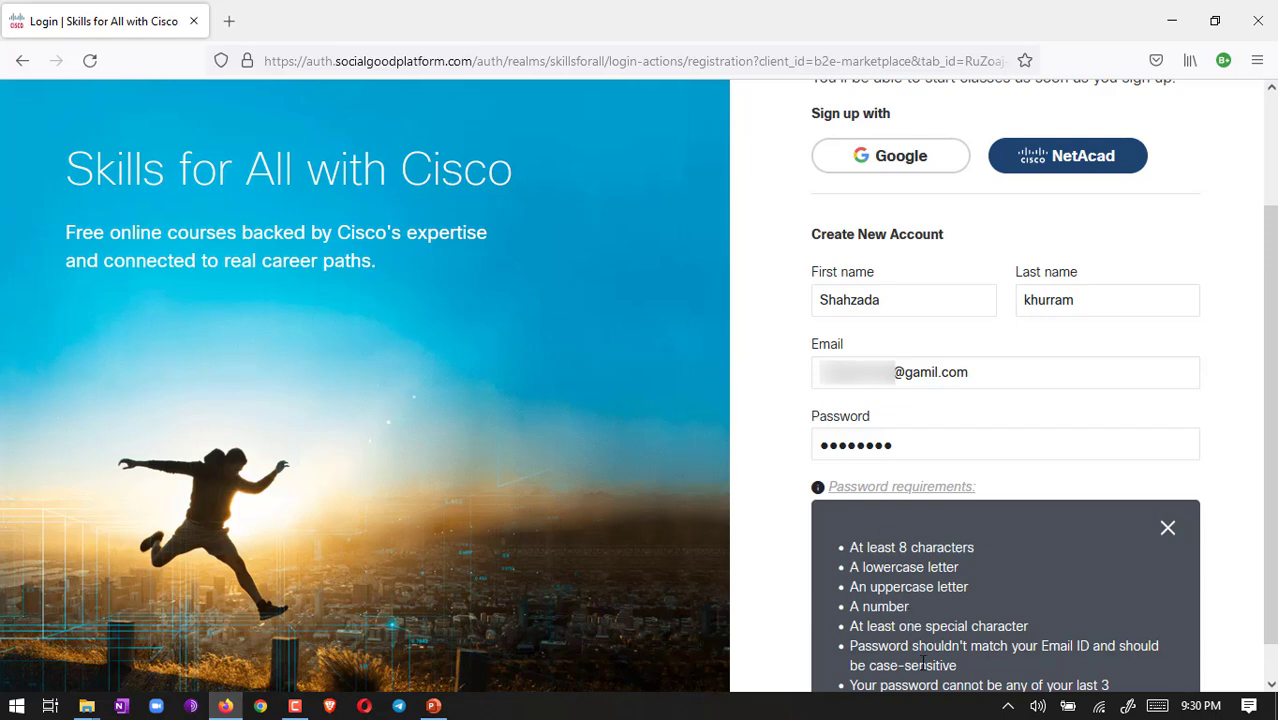
click(1167, 527)
click(899, 541)
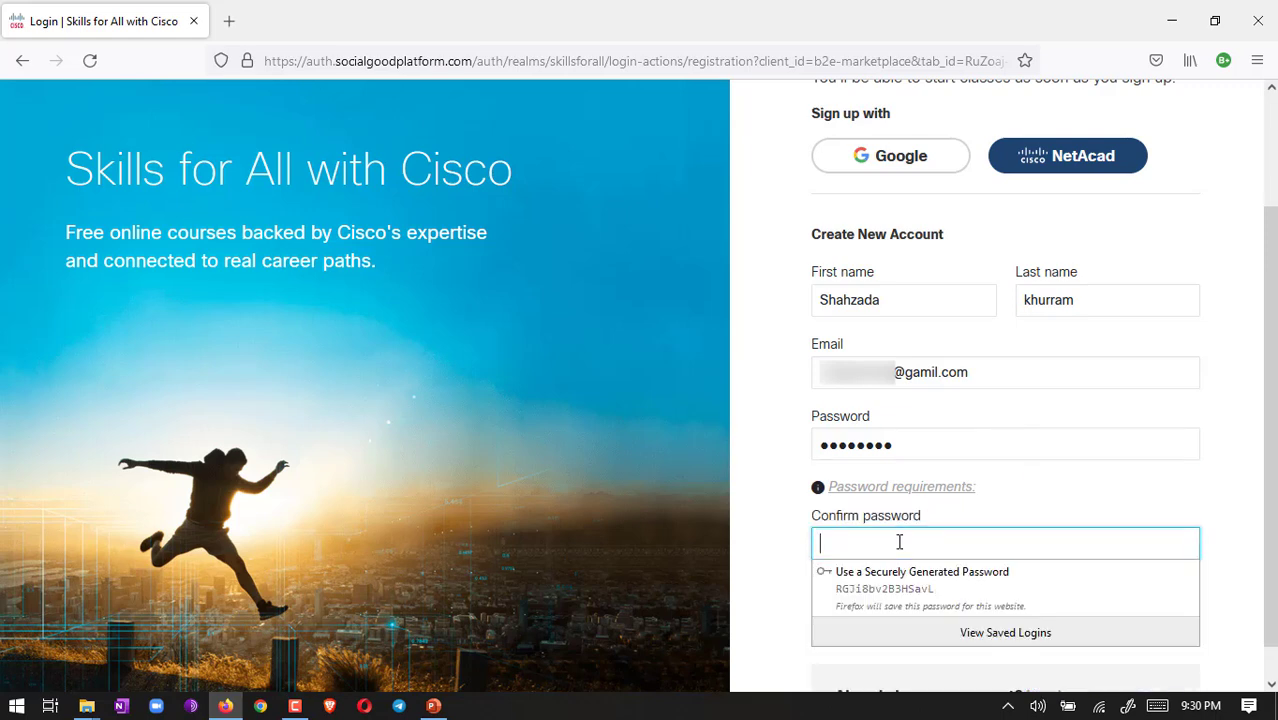
text(••)
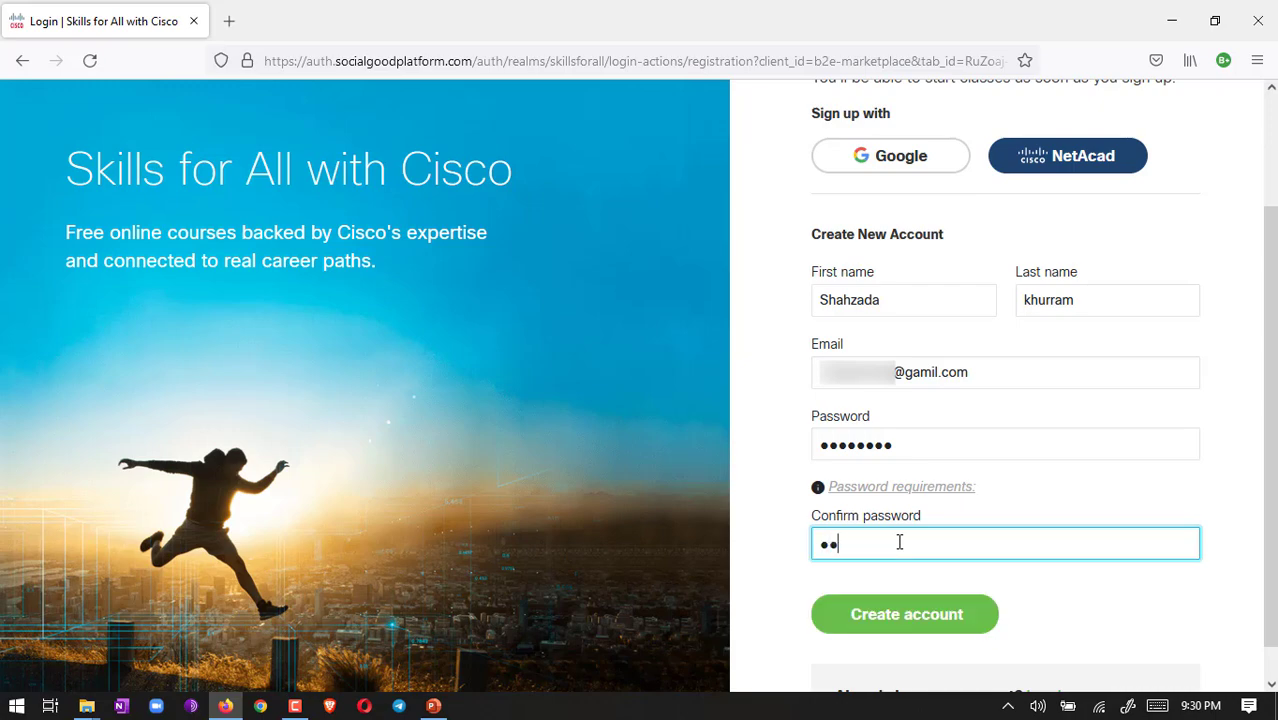
Step: Create the account, accept the terms and promotional communications, and continue to My Learning
click(921, 615)
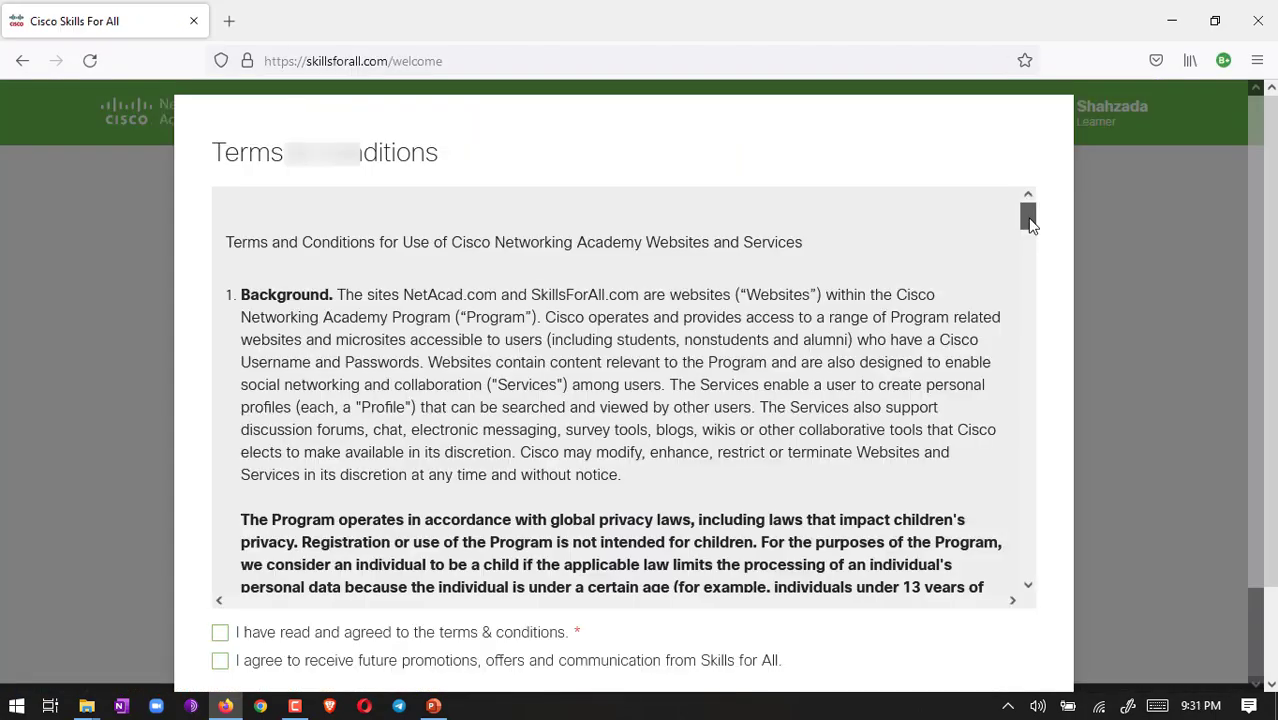
drag(1030, 222, 1041, 565)
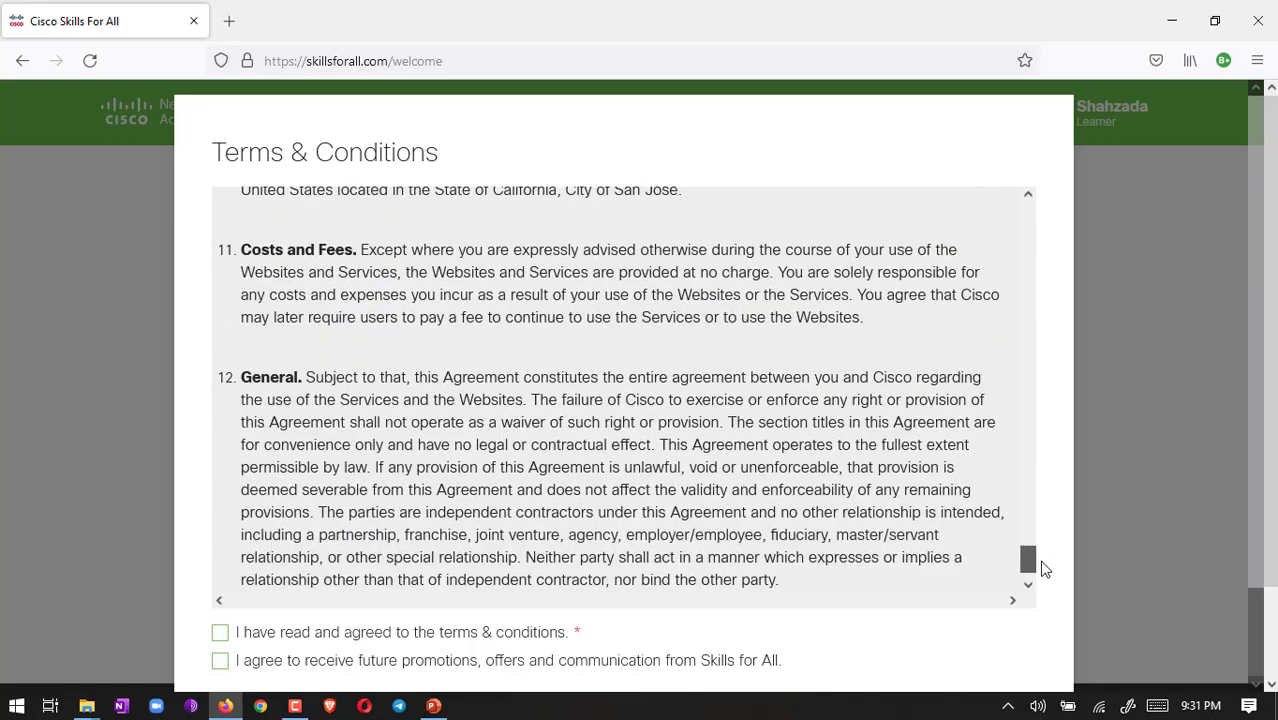
click(221, 634)
click(221, 662)
scroll(1030, 563, down, 4)
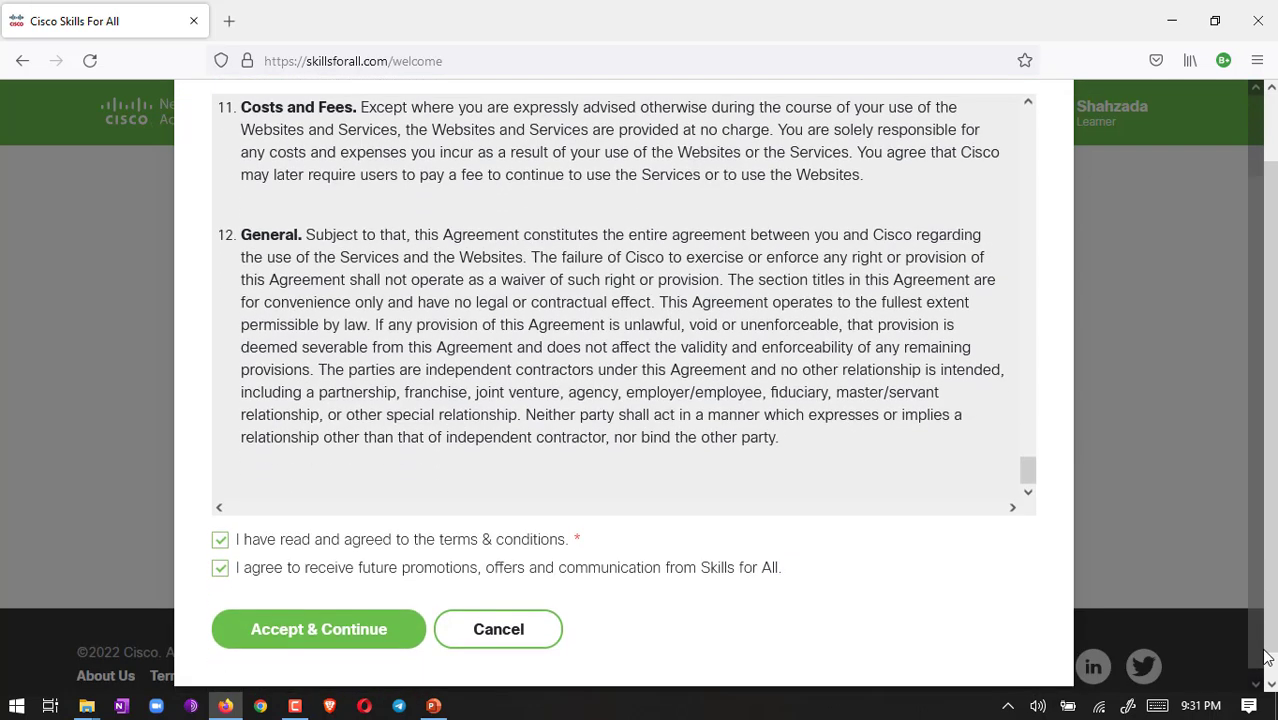
click(310, 631)
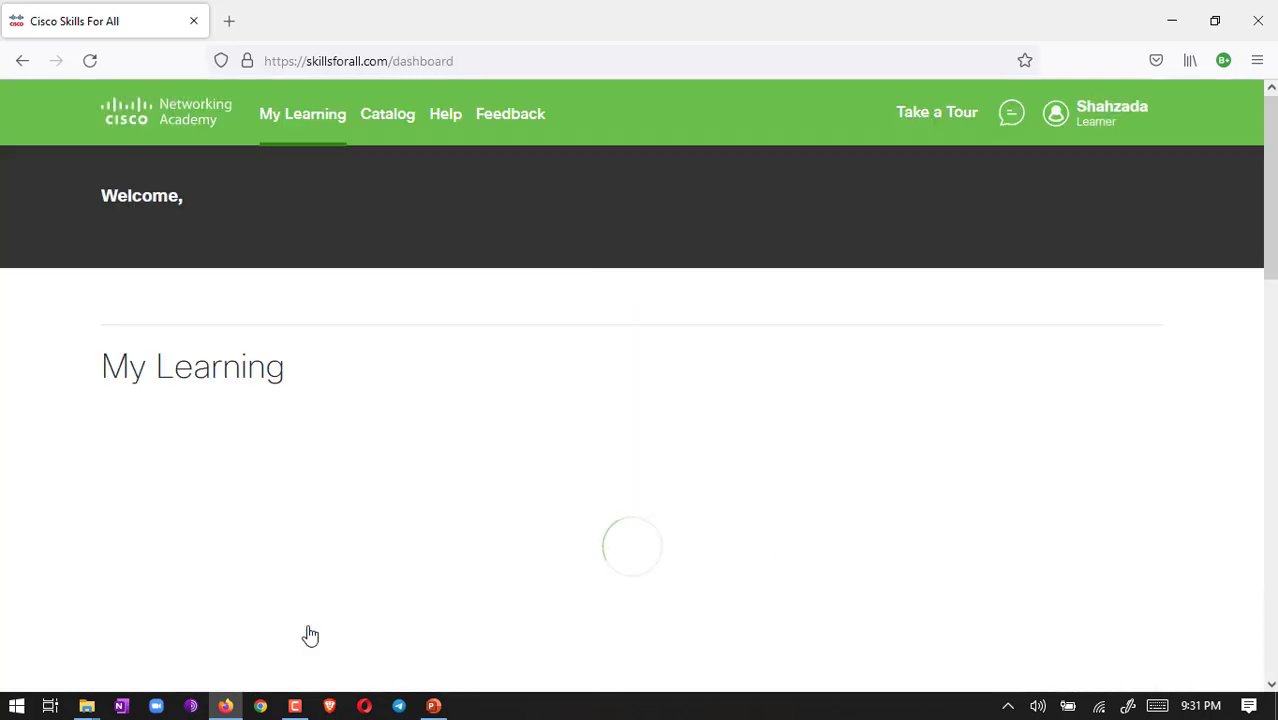
Step: Open the Learning Catalog and select the Getting Started with Cisco Packet Tracer course
key(F10)
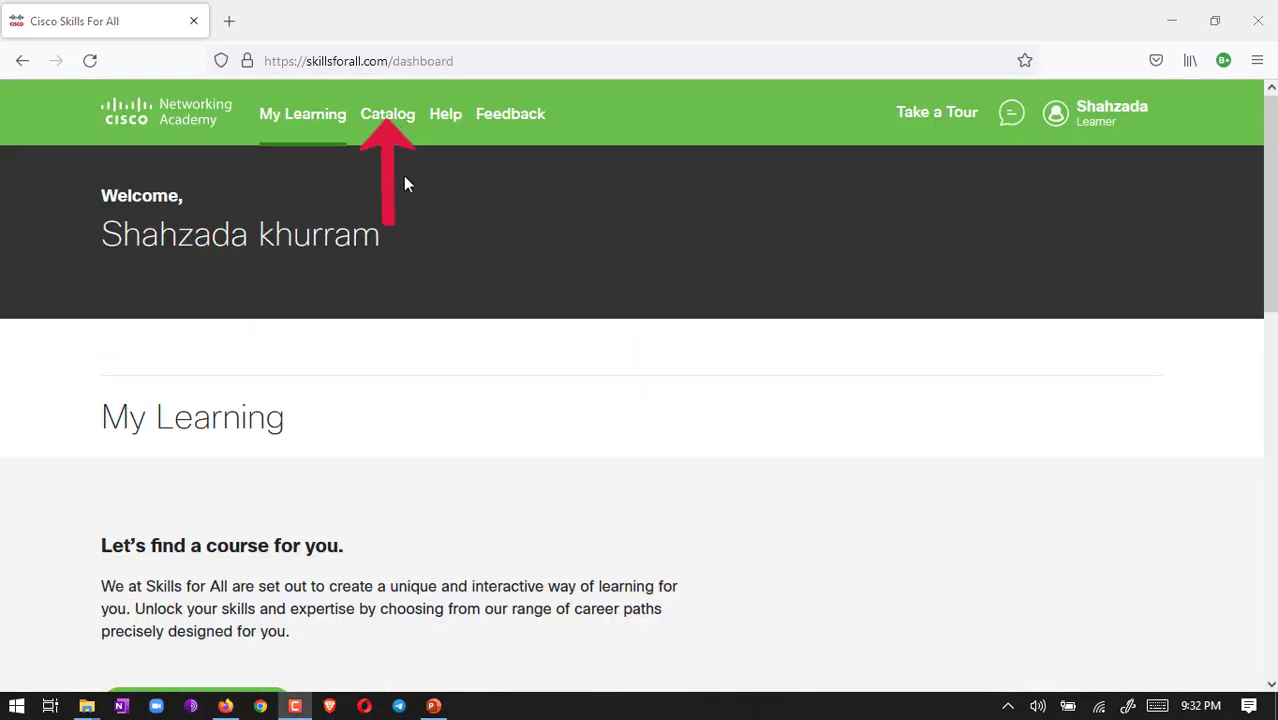
click(389, 126)
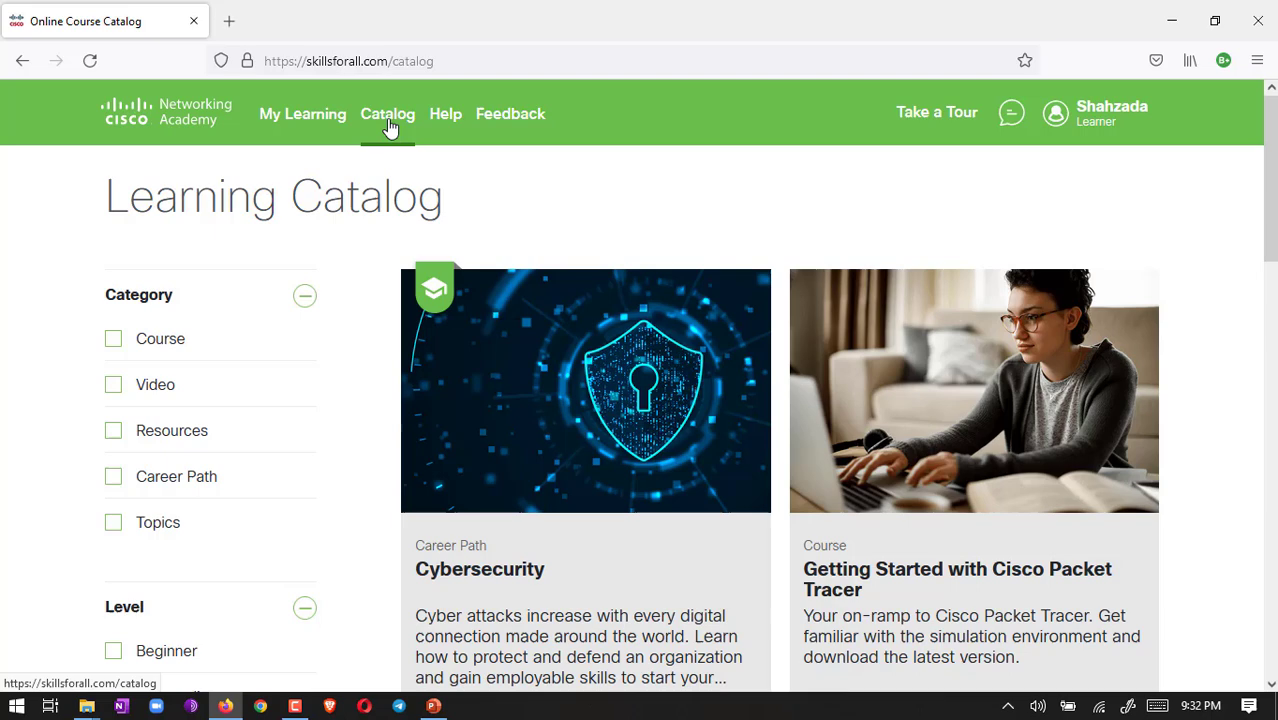
drag(1268, 230, 1271, 277)
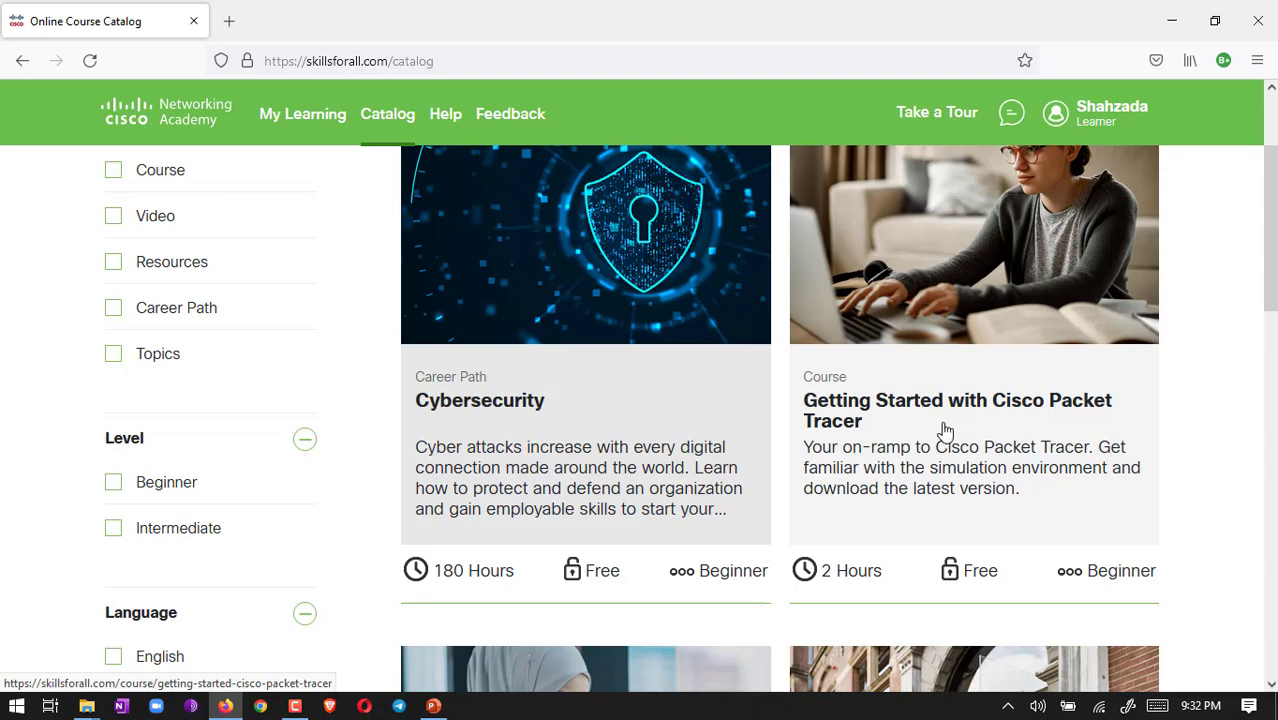
click(908, 434)
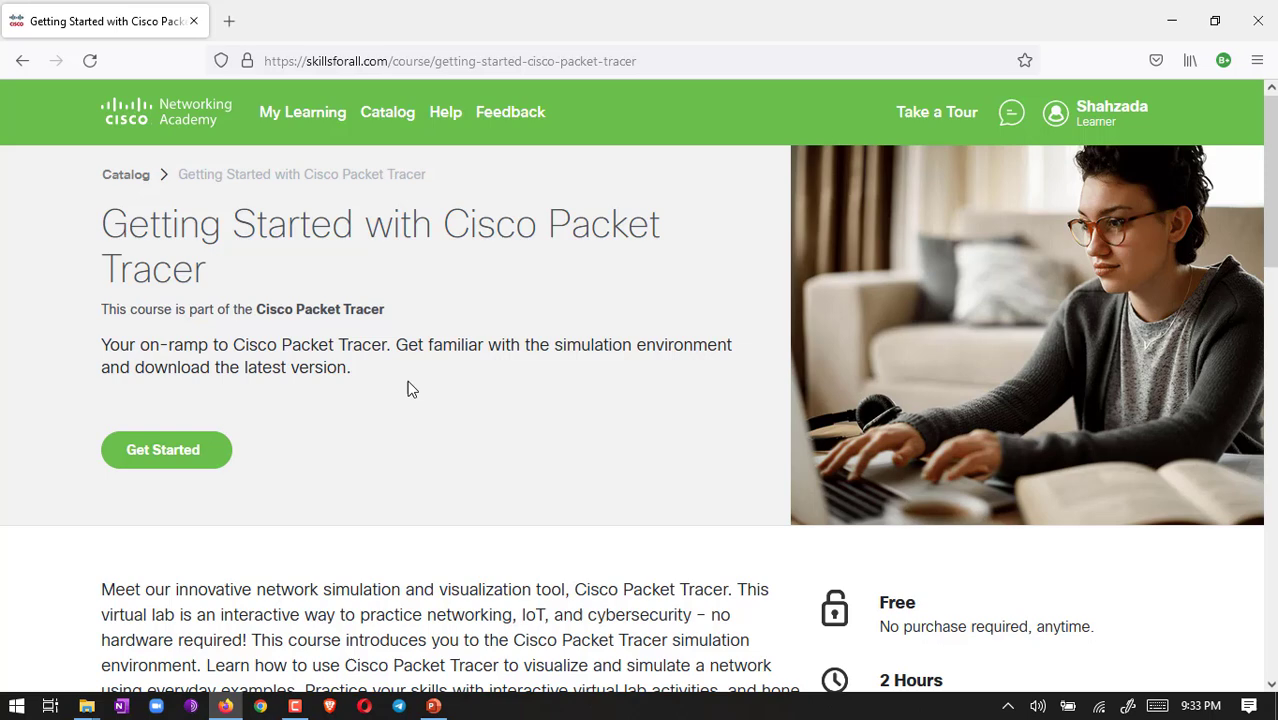
Step: Launch the course in English
click(176, 452)
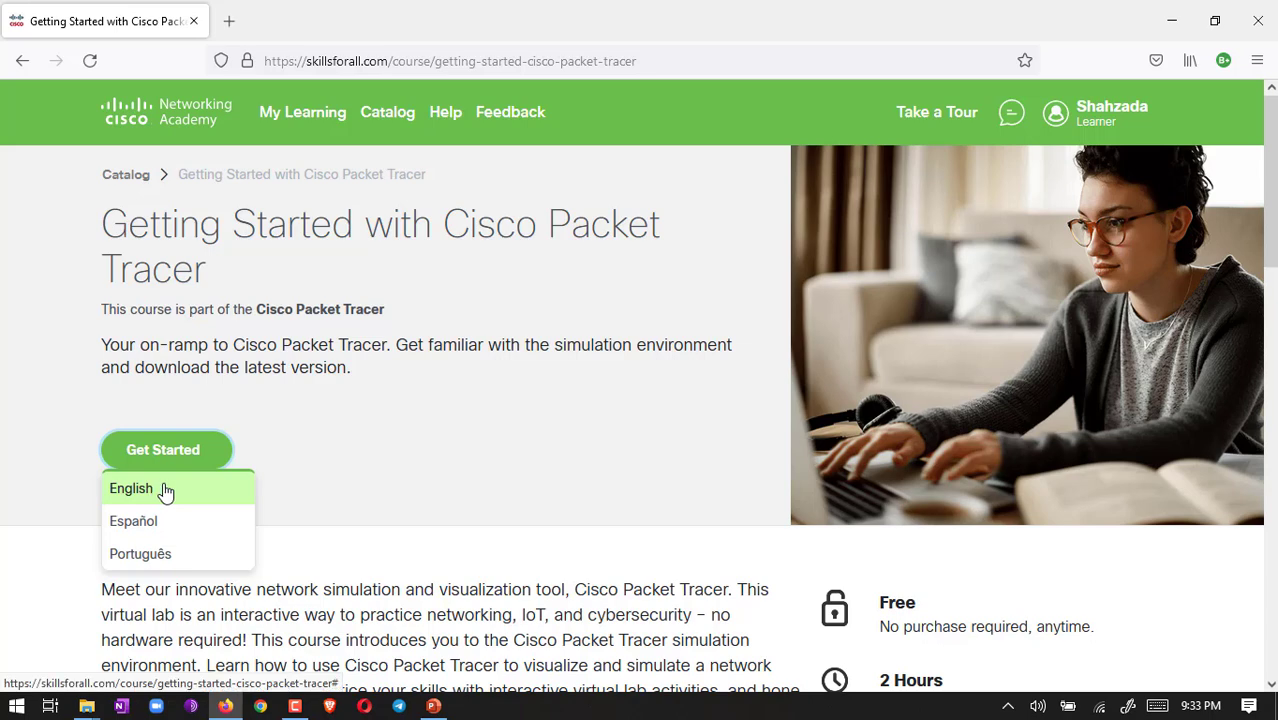
click(162, 491)
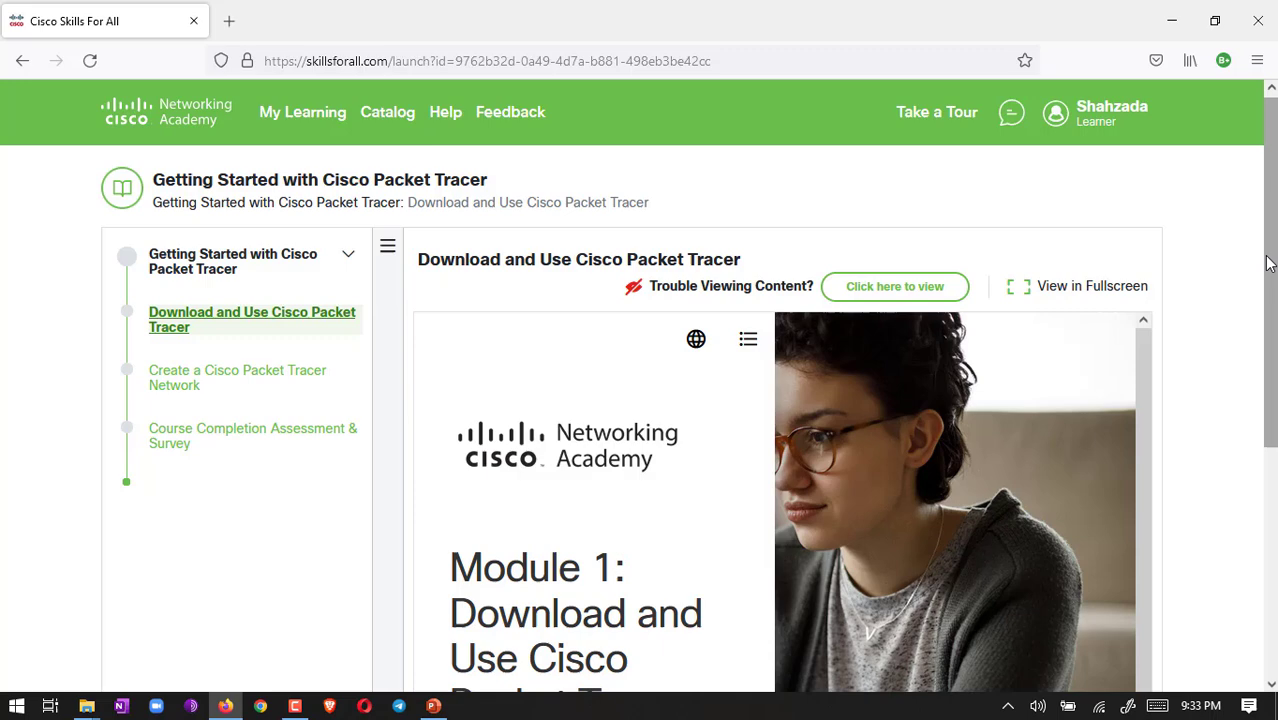
drag(1270, 262, 1273, 460)
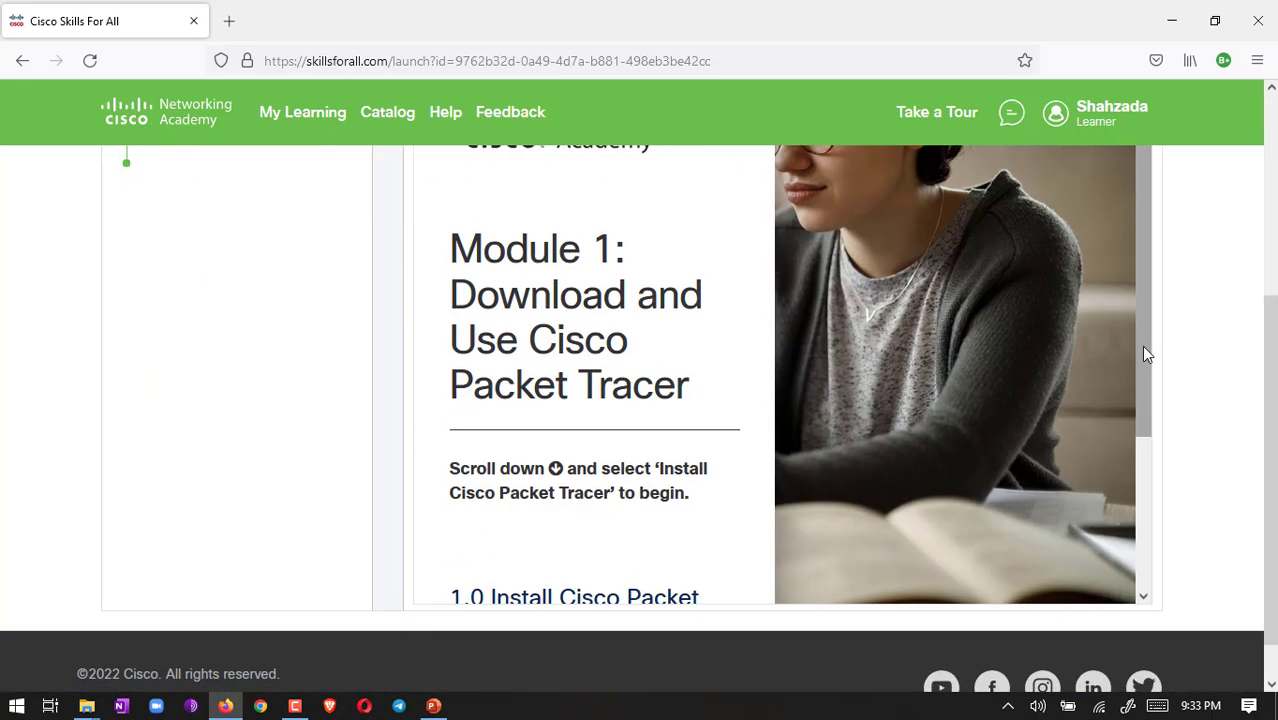
drag(1141, 356, 1145, 489)
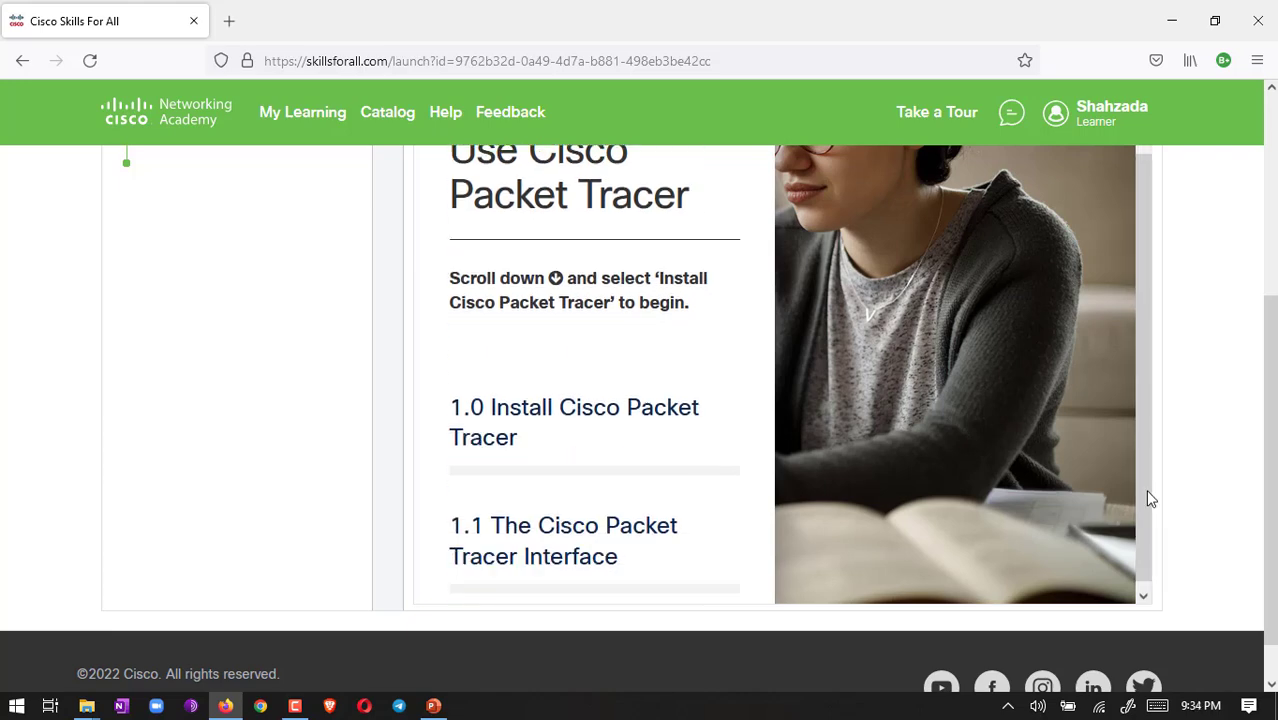
Step: Open the 1.0 Install Cisco Packet Tracer module and scroll to section 1.0.3
click(633, 434)
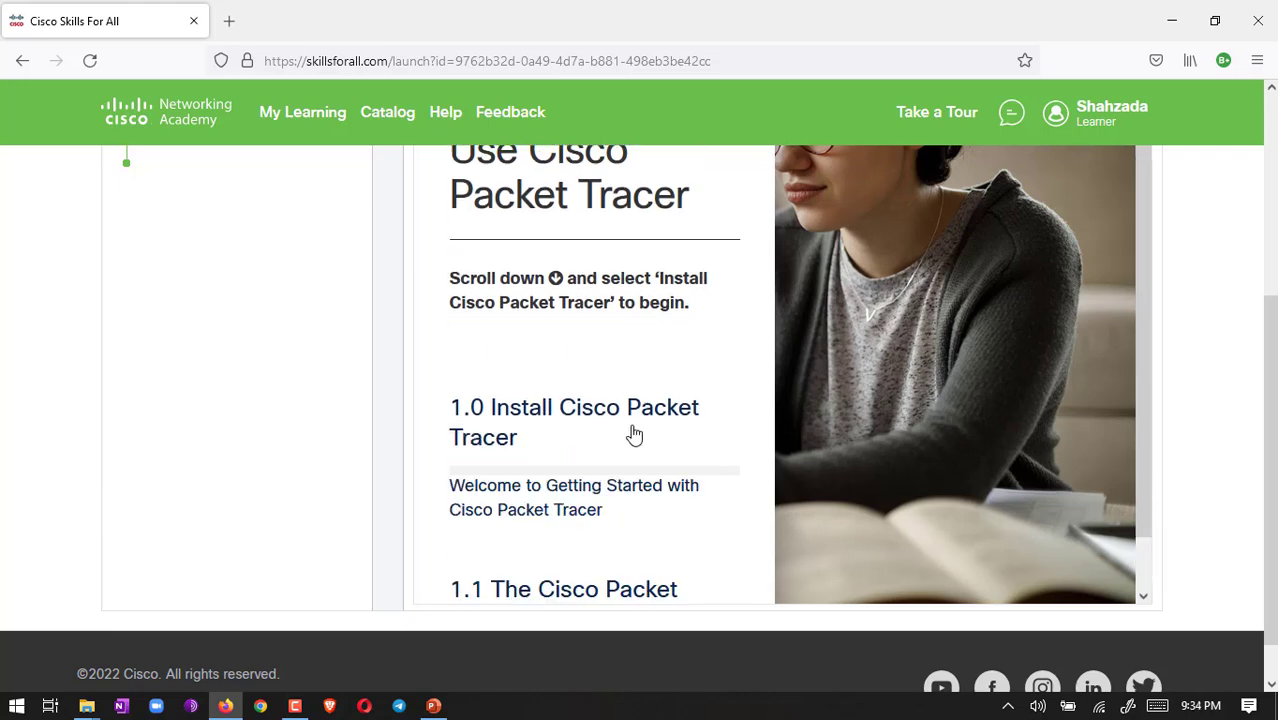
click(549, 424)
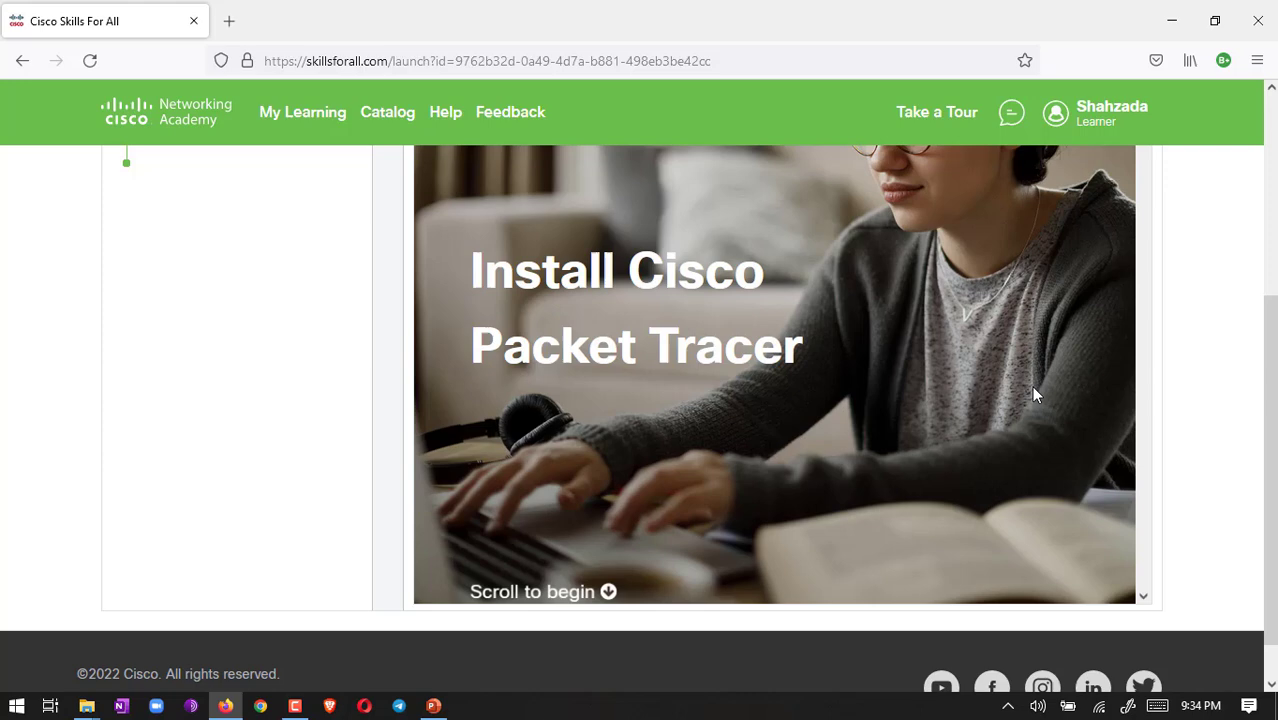
scroll(1150, 314, down, 5)
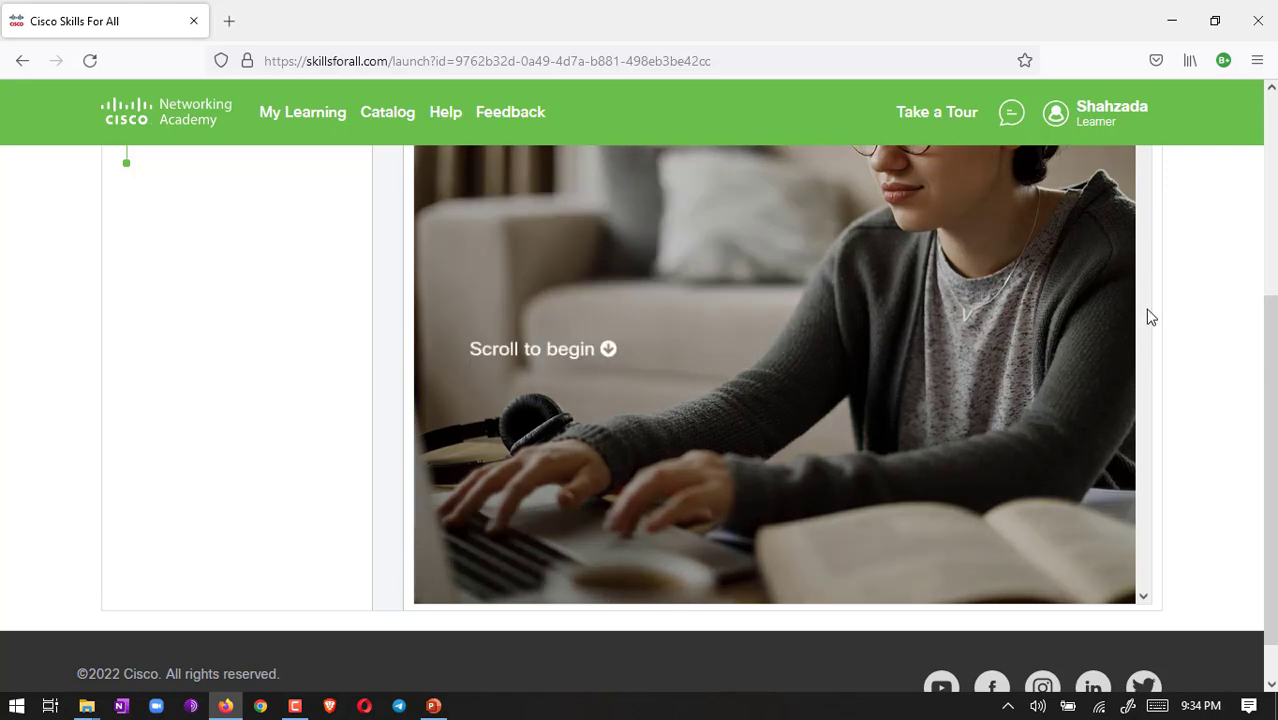
scroll(1150, 317, down, 6)
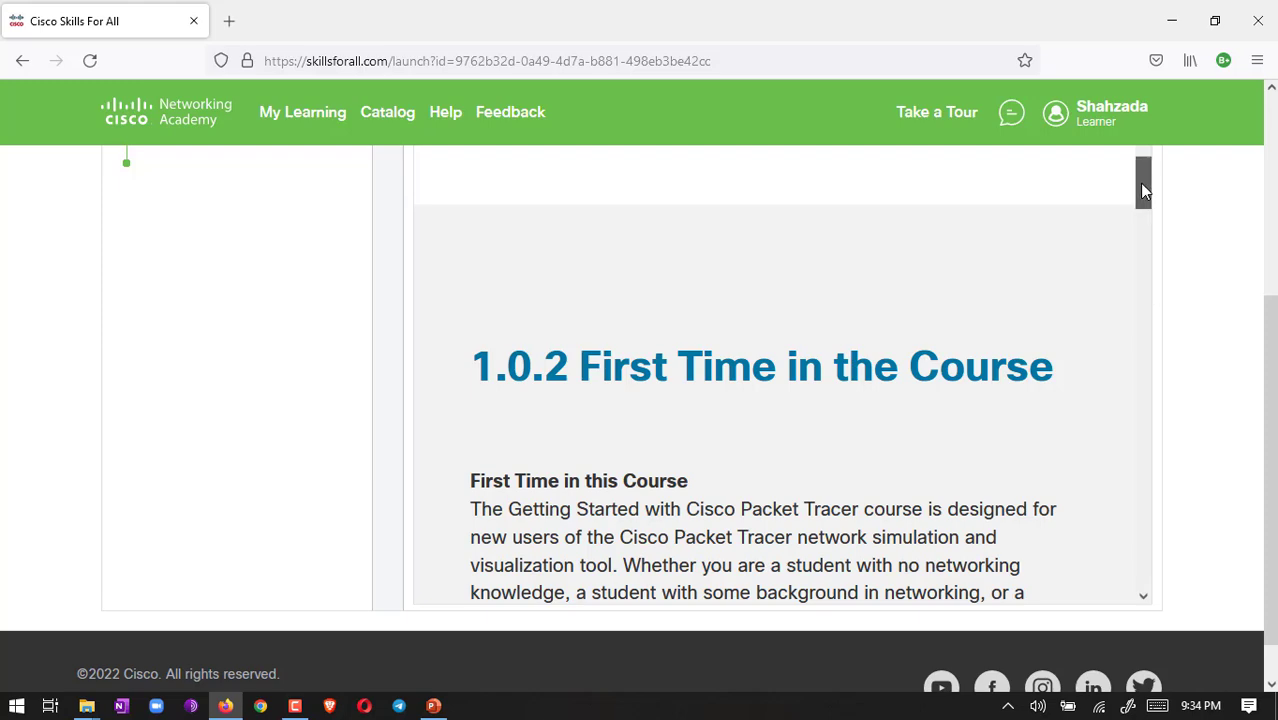
drag(1143, 188, 1144, 338)
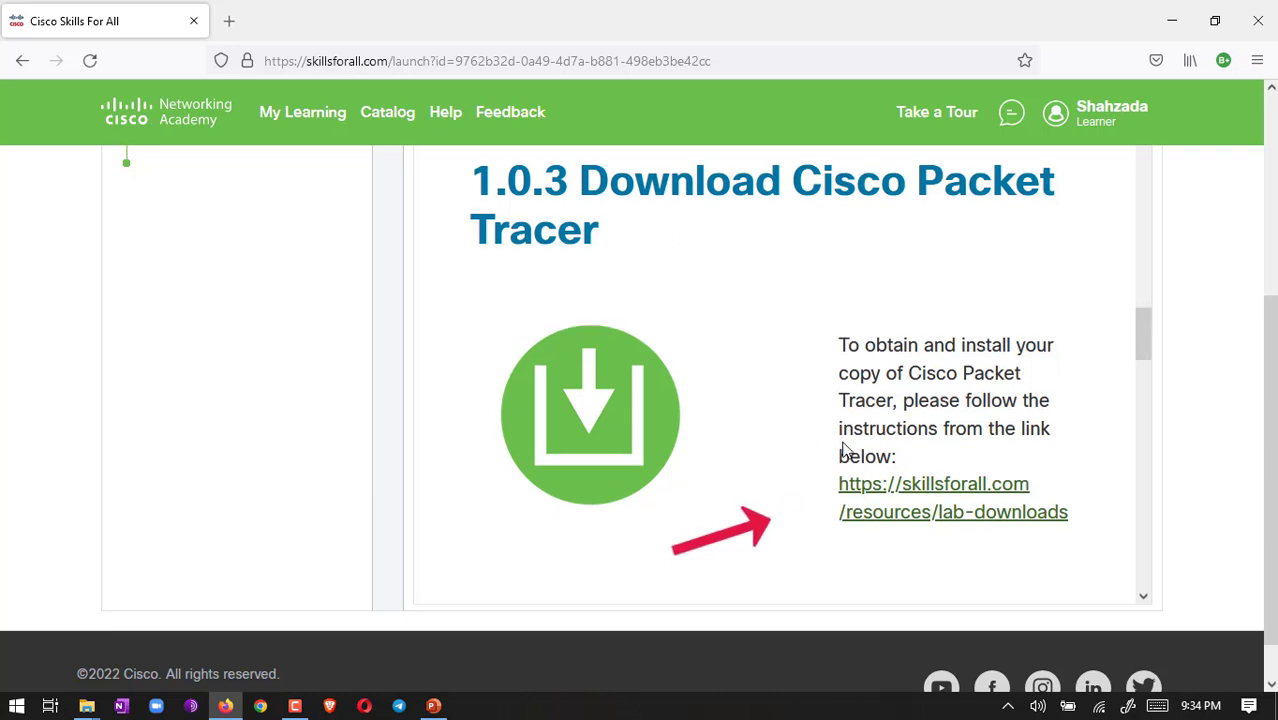
Step: Open the lab-downloads Resource Hub page in a new tab and scroll to the Packet Tracer downloads
click(946, 496)
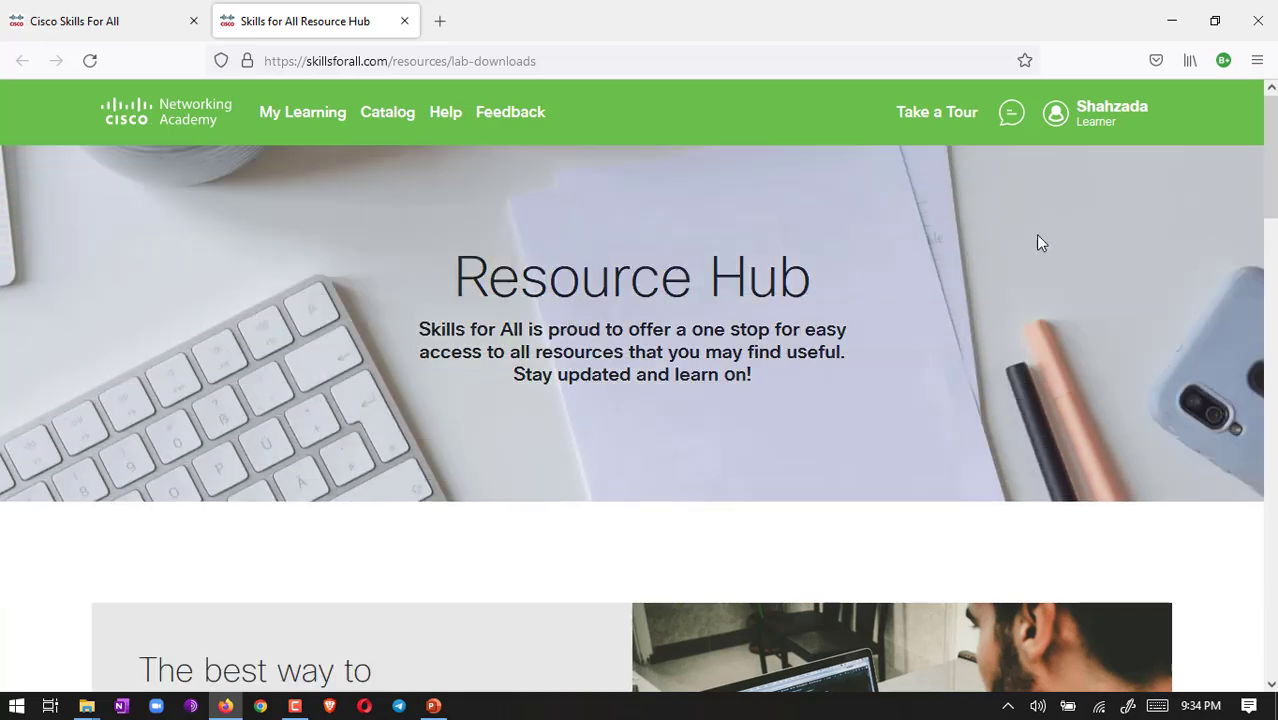
drag(1272, 160, 1272, 210)
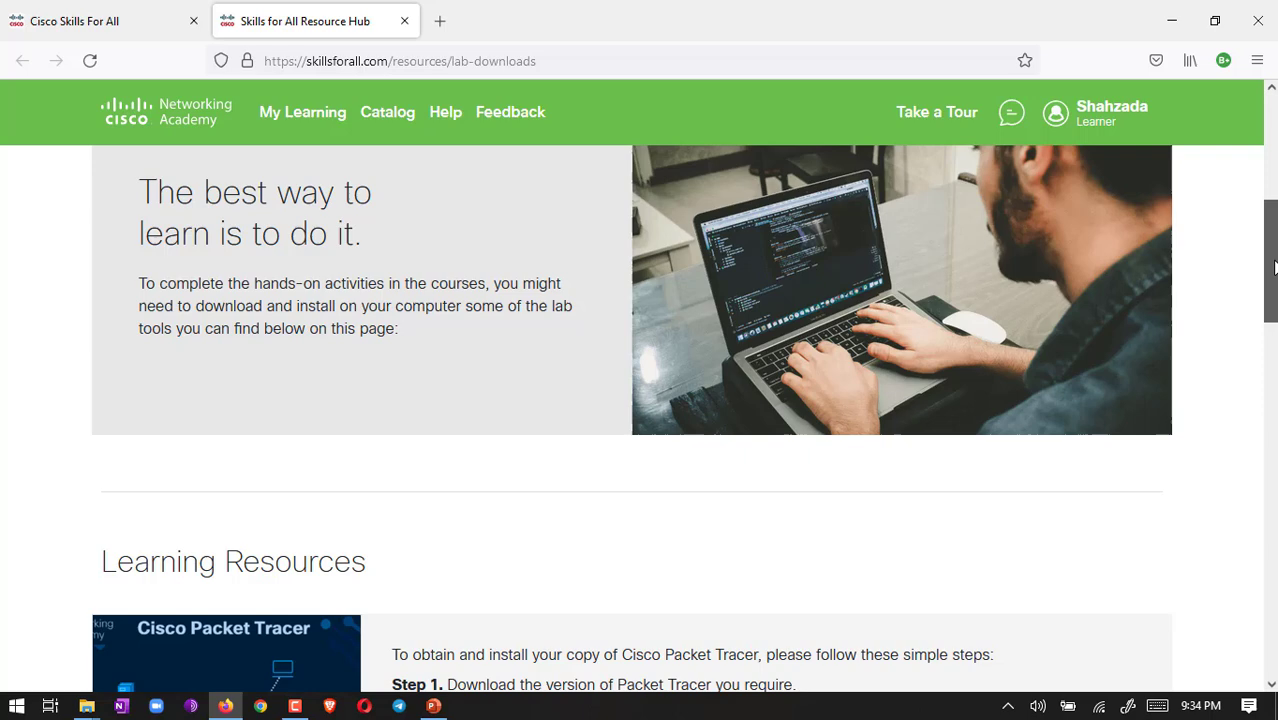
scroll(1275, 266, down, 4)
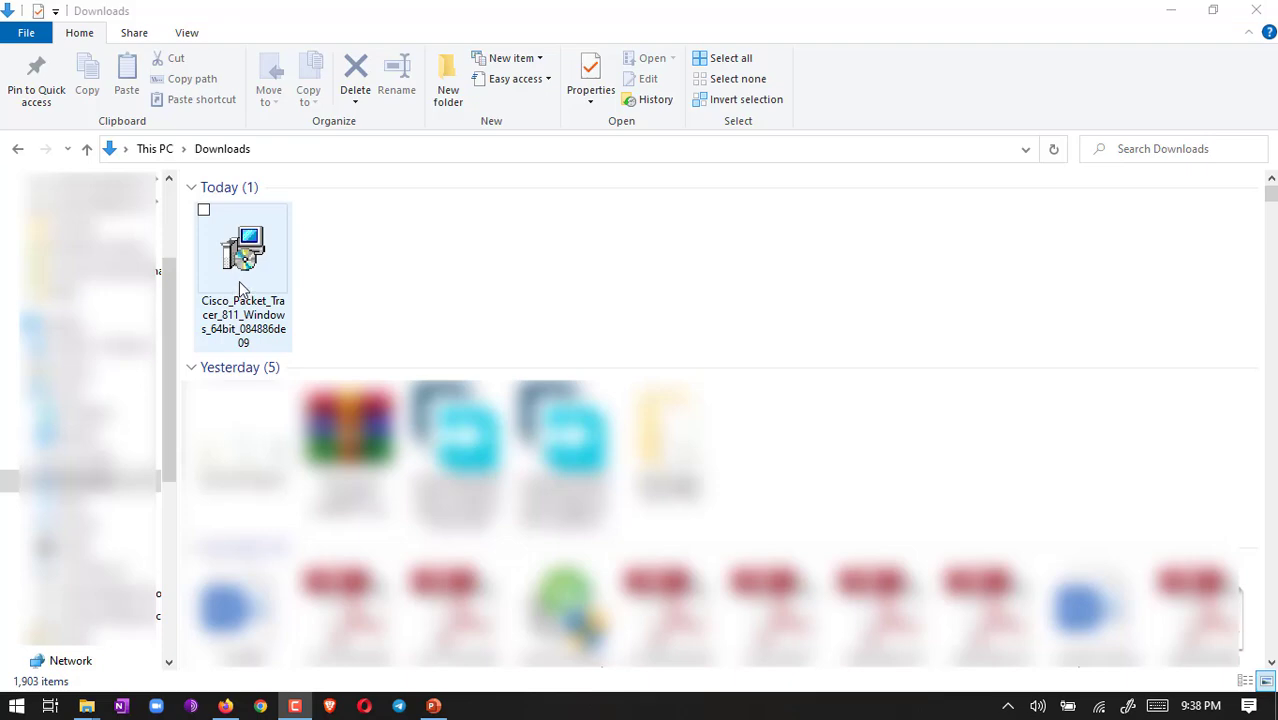
Step: Install Packet Tracer 8.1.1 with the license accepted and default folders and shortcut, then launch it
double_click(240, 289)
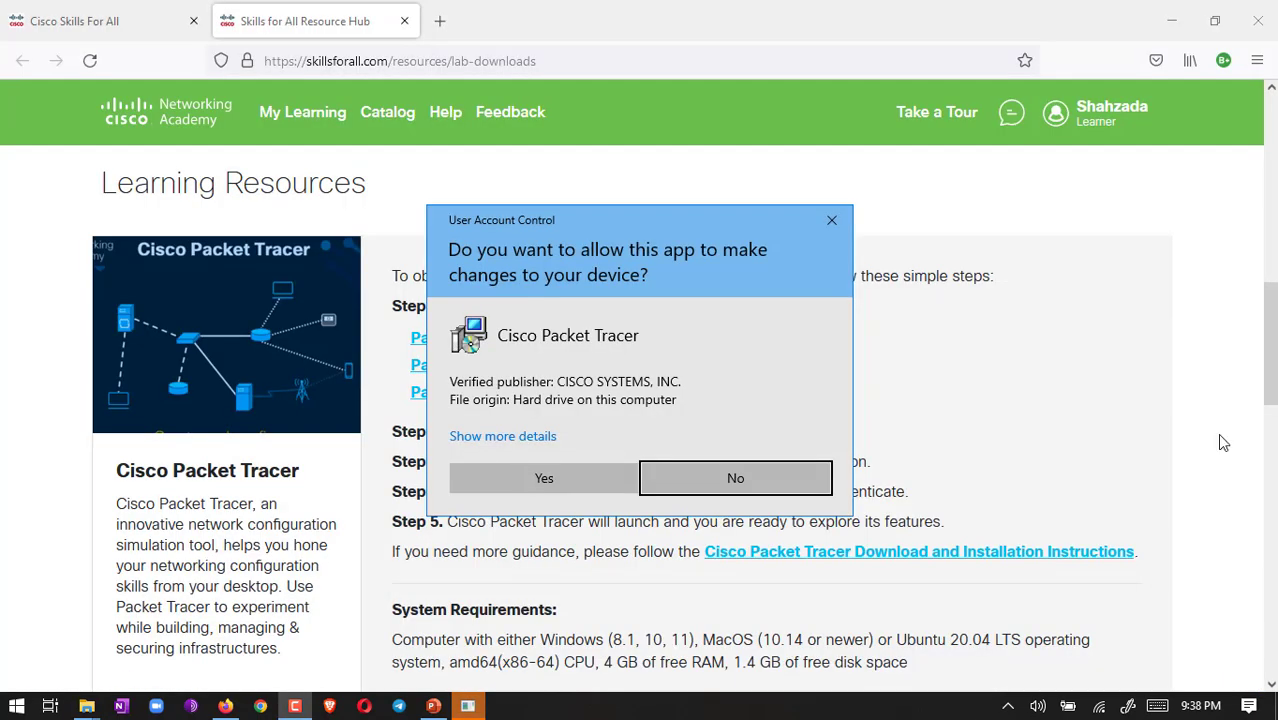
click(556, 486)
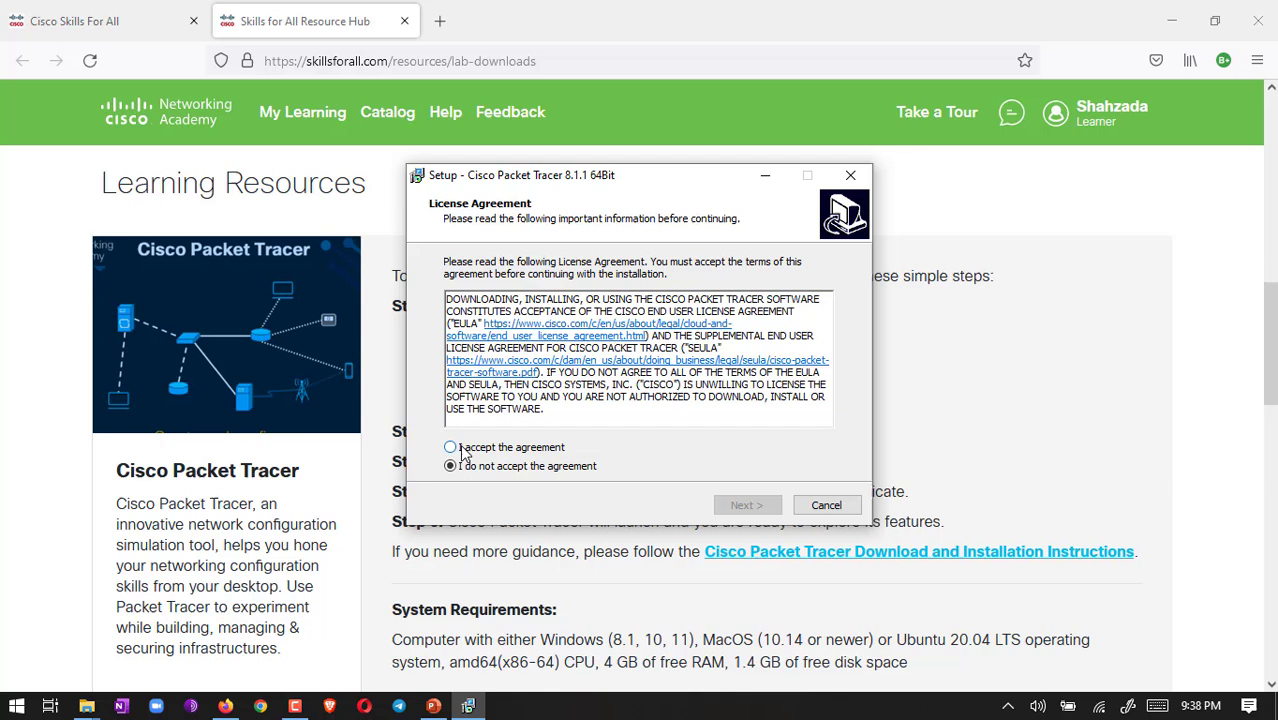
click(451, 447)
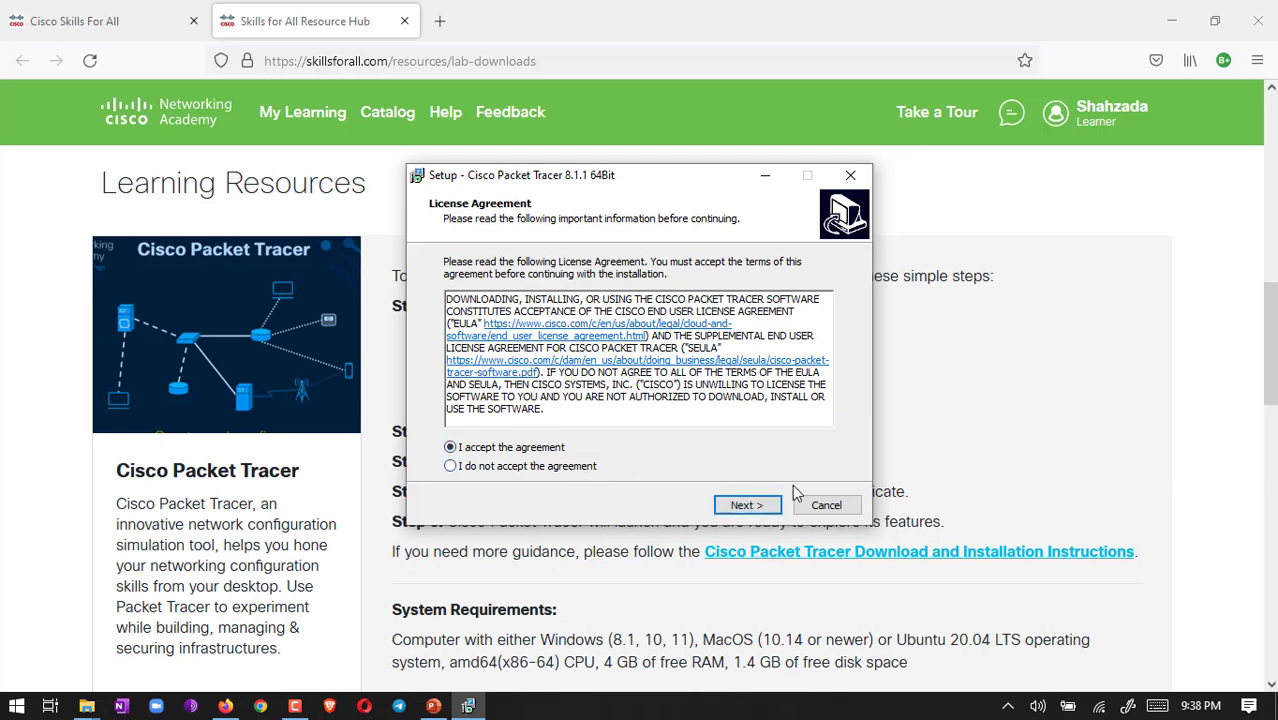
click(752, 506)
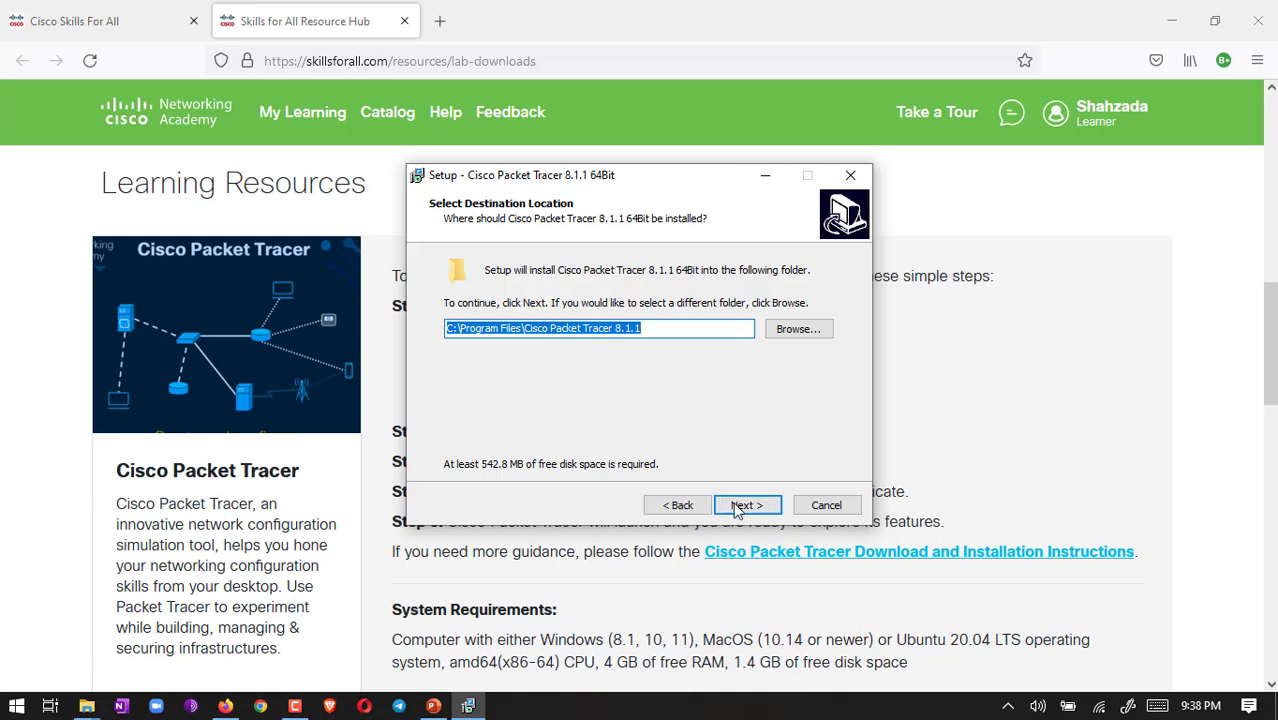
click(746, 505)
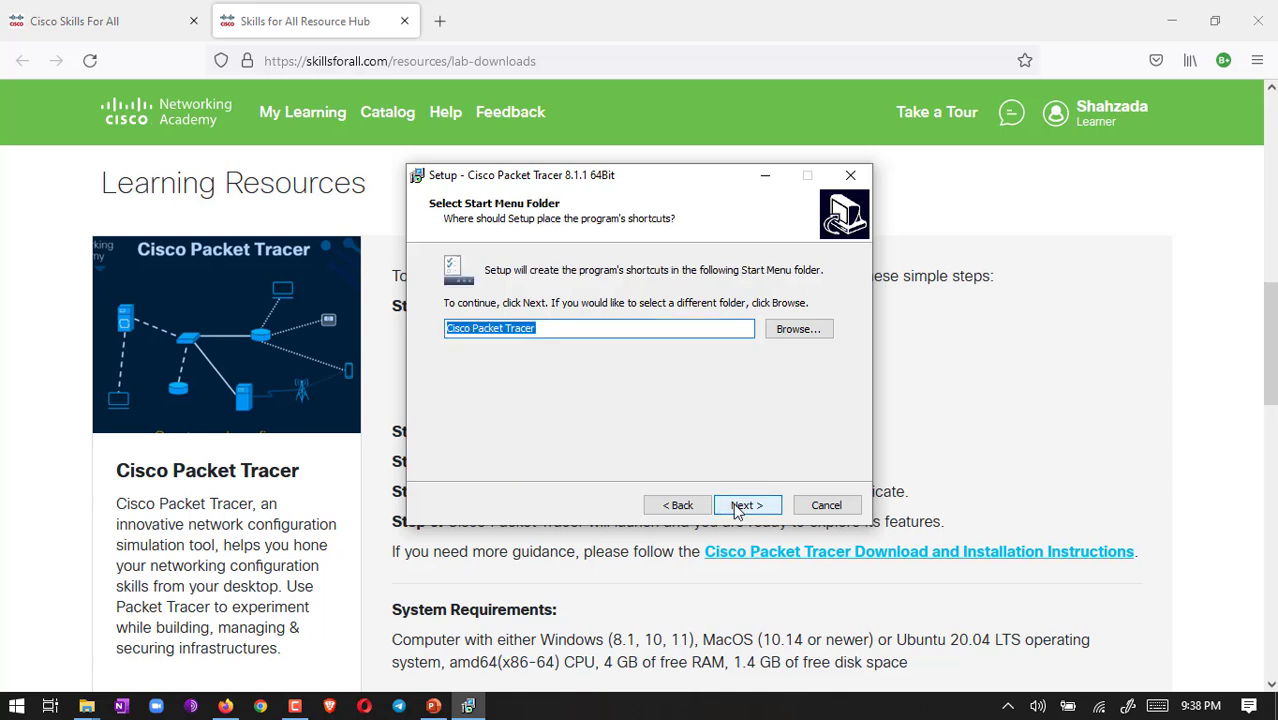
click(737, 508)
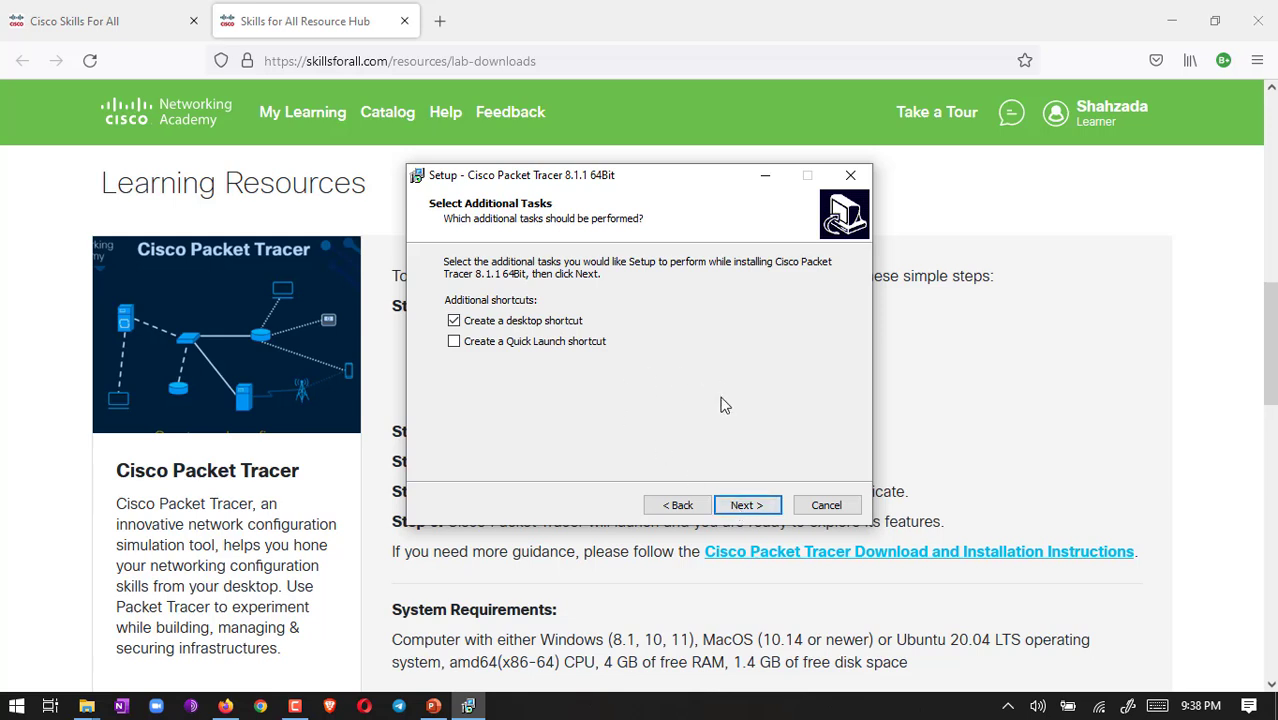
click(743, 508)
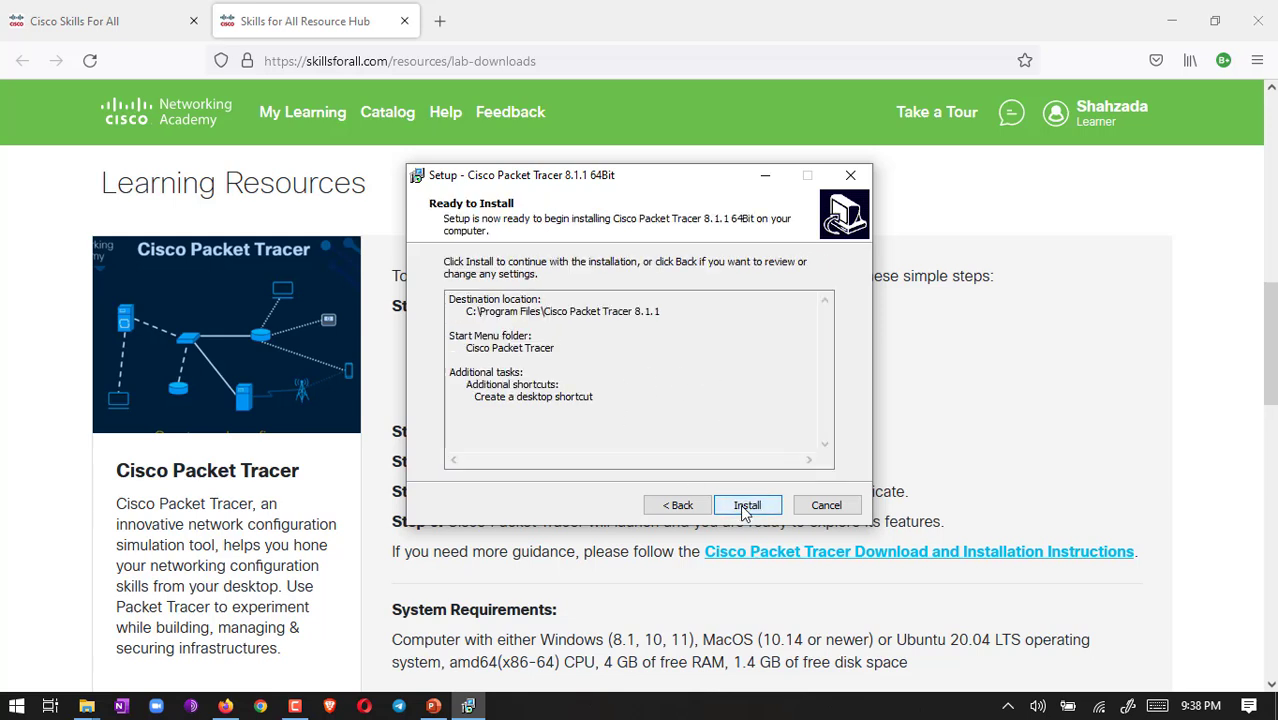
click(750, 507)
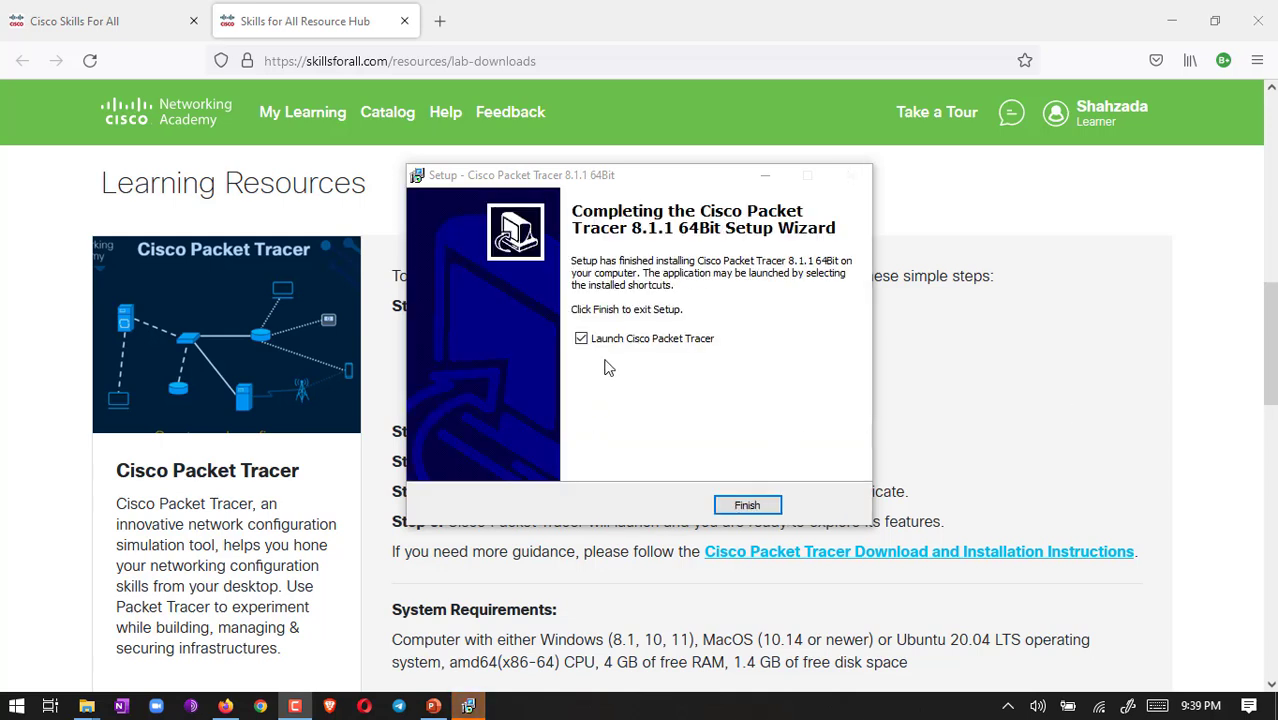
click(747, 505)
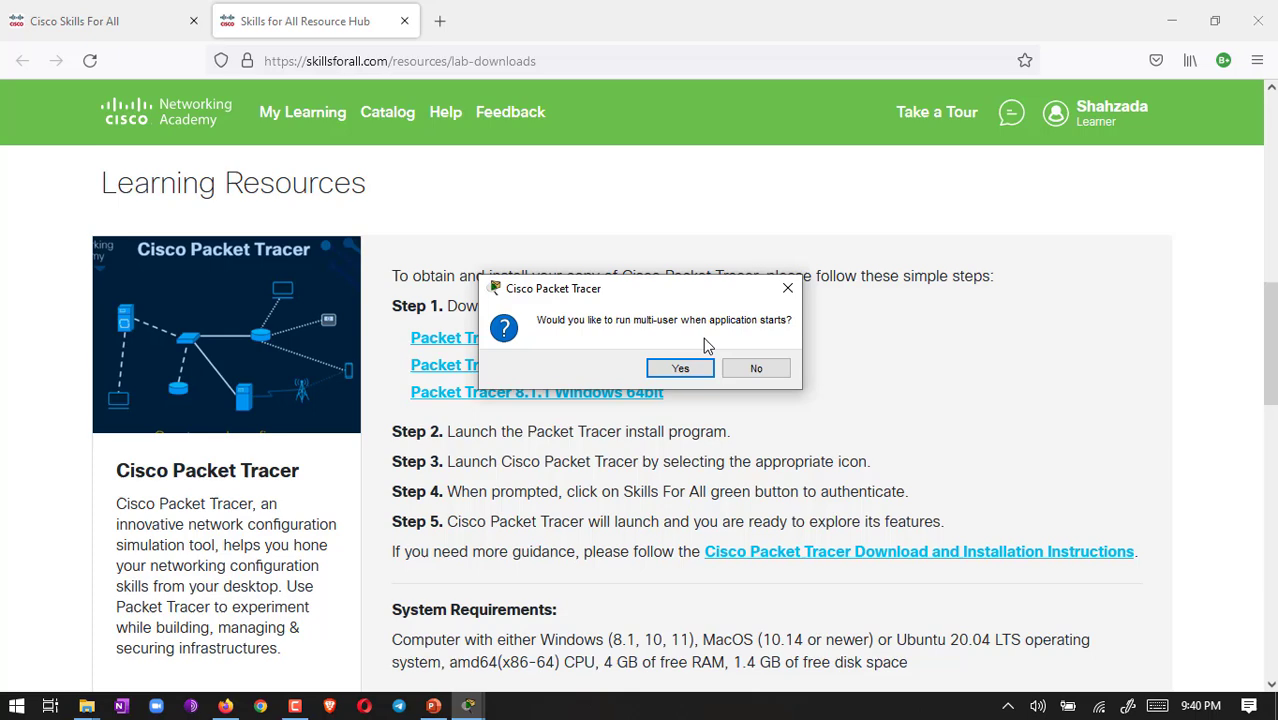
Step: Enable multi-user at startup and allow Packet Tracer through the firewall on public networks too
click(683, 369)
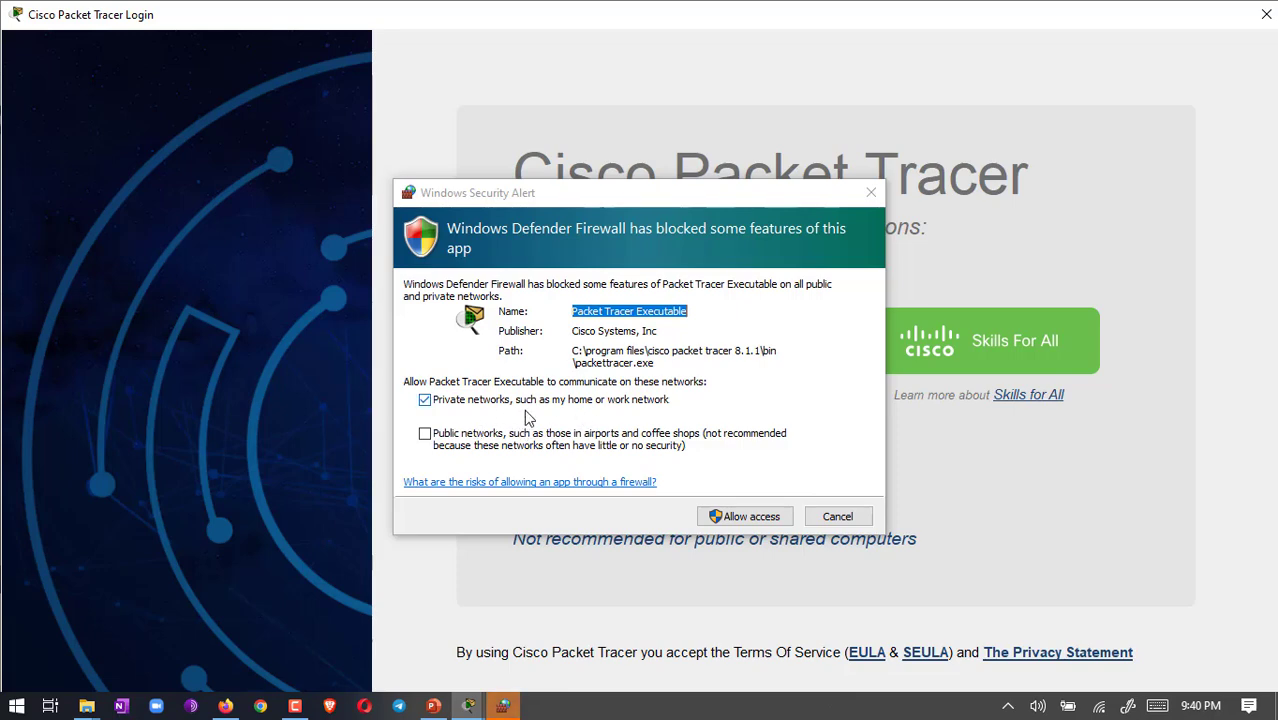
click(425, 435)
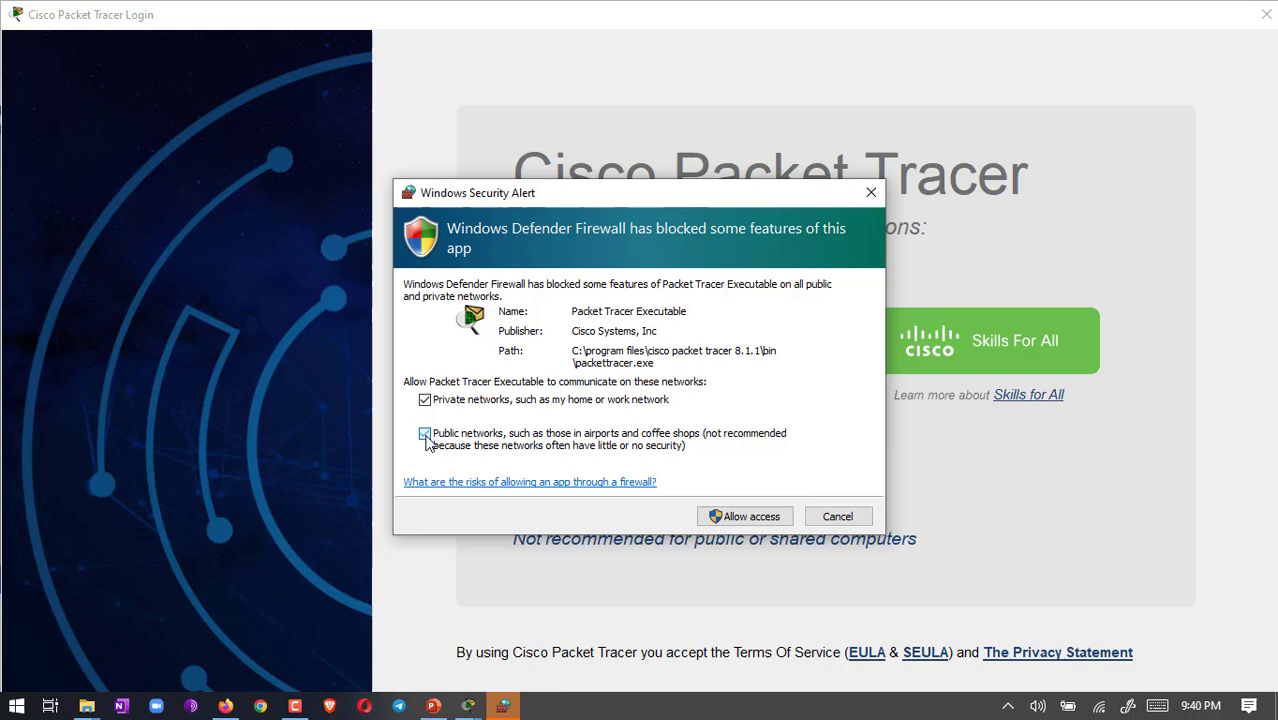
click(741, 518)
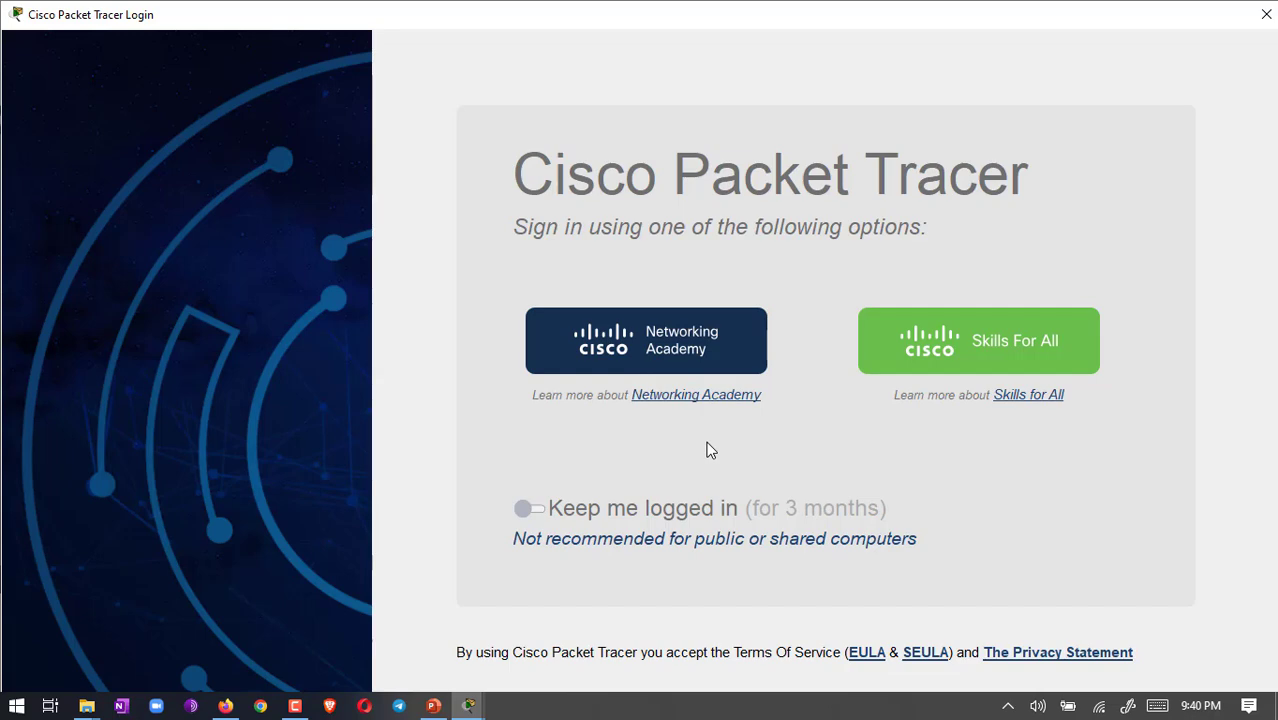
Step: Log in through Skills For All using the account's email and password
click(1012, 358)
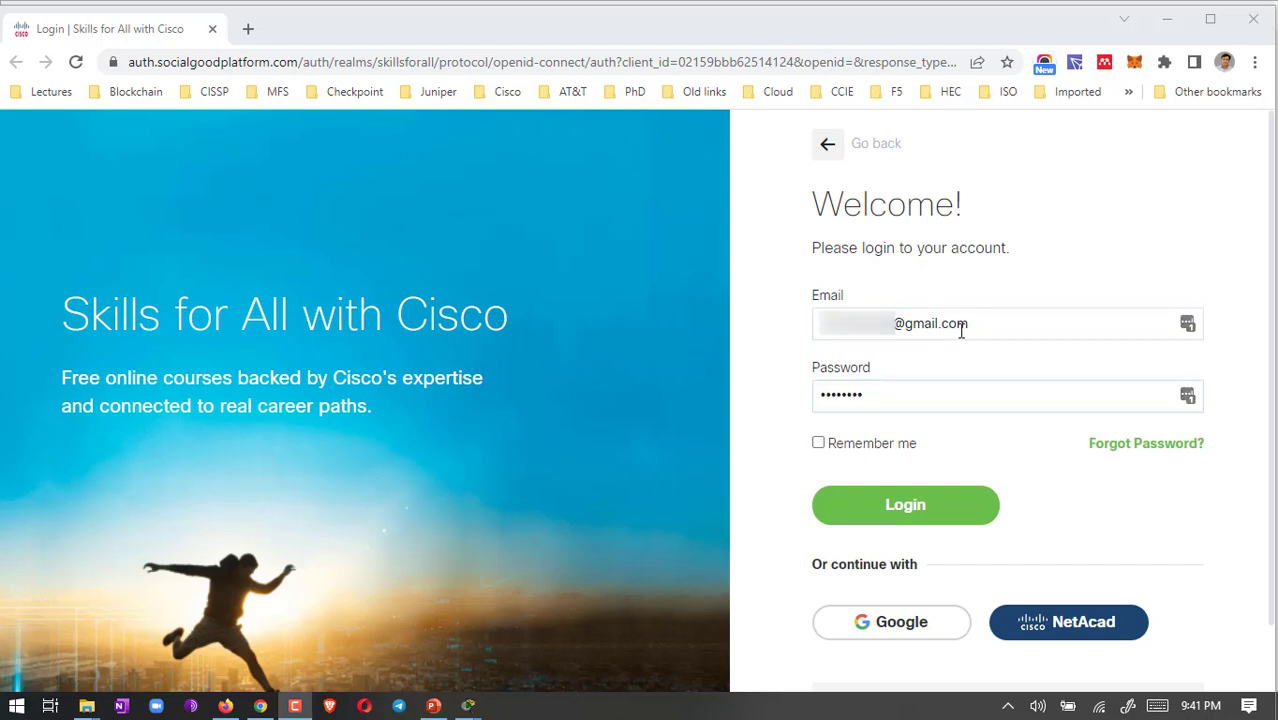
click(1014, 323)
click(896, 396)
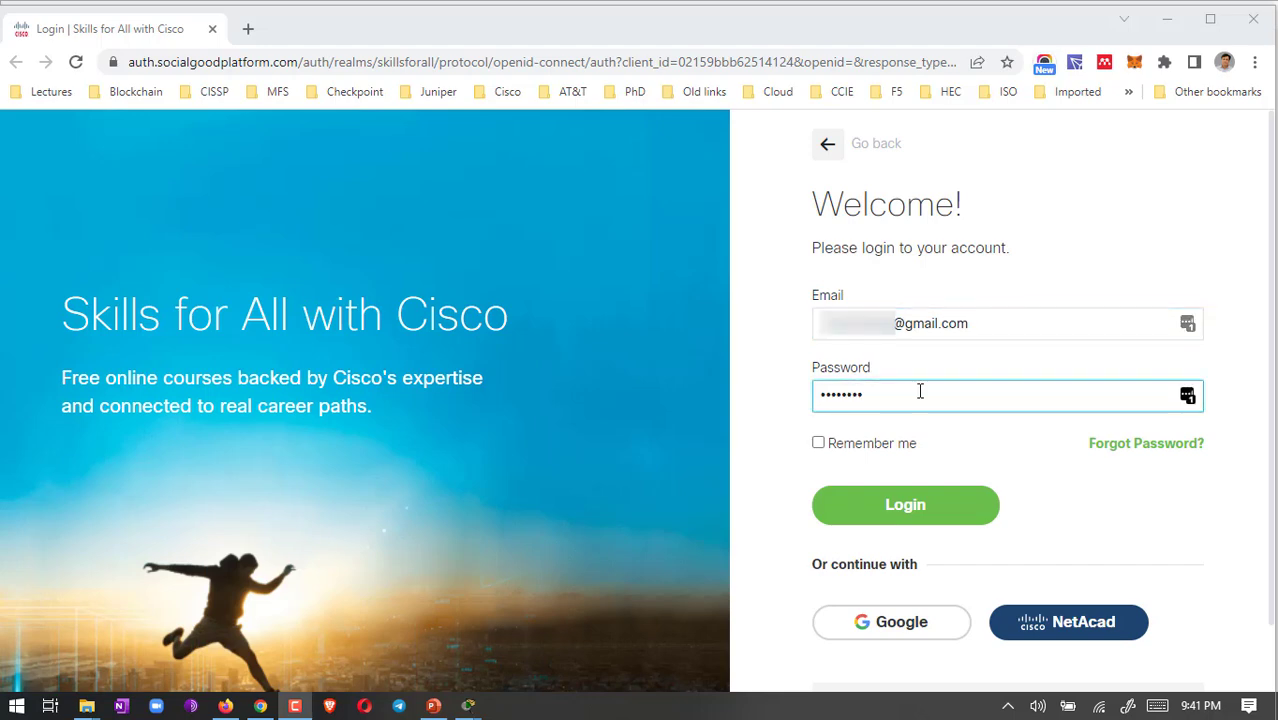
click(905, 507)
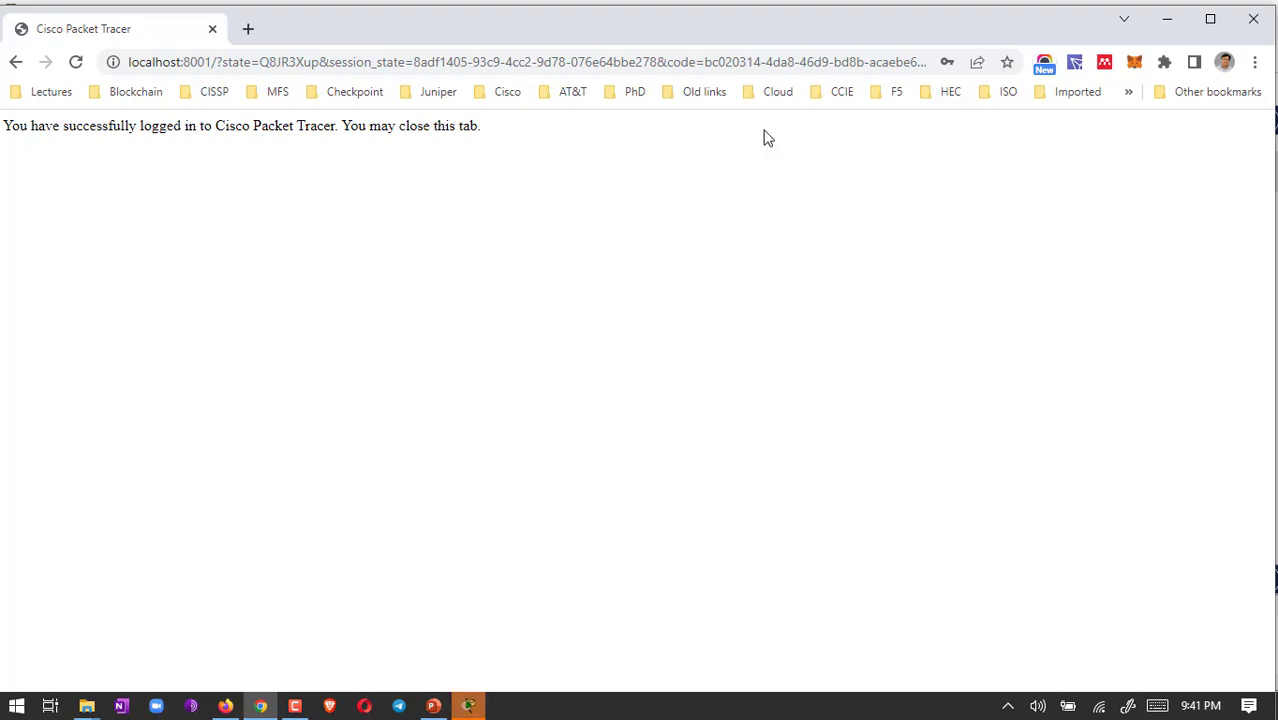
Step: Close the browser and place an ISR4331 router with a PT-Switch above it on the workspace
click(1252, 24)
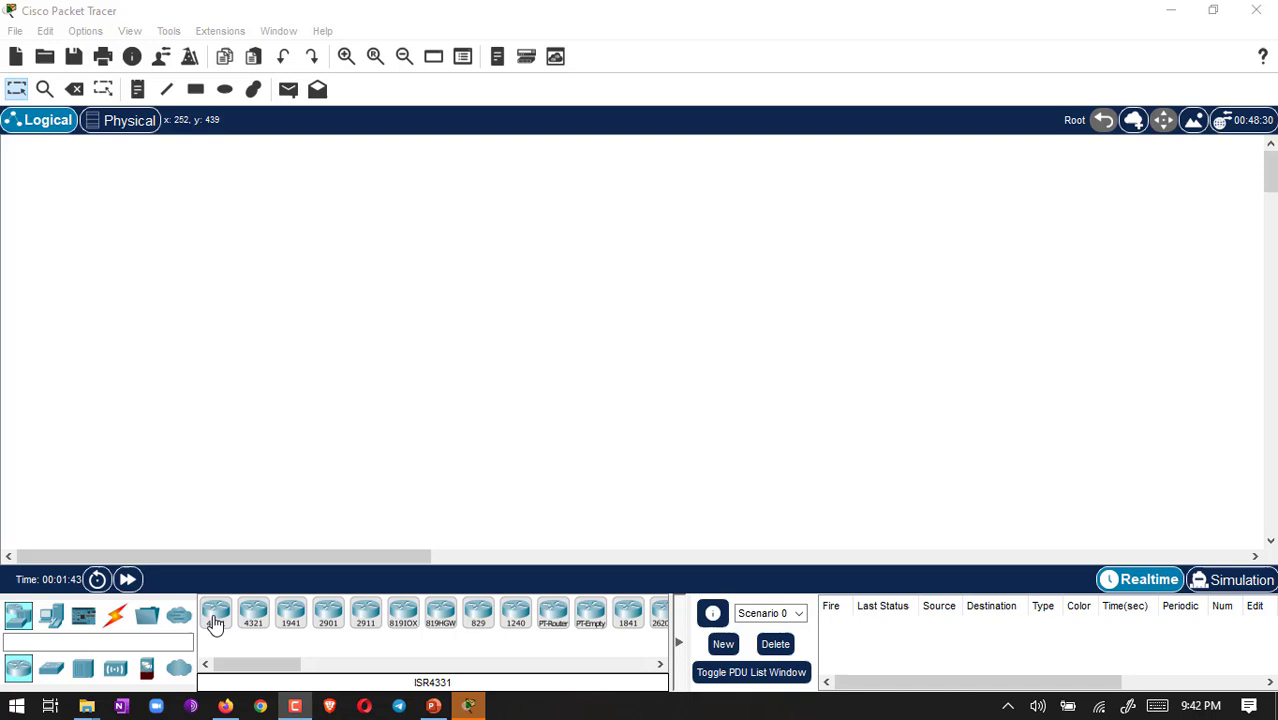
drag(215, 622, 444, 382)
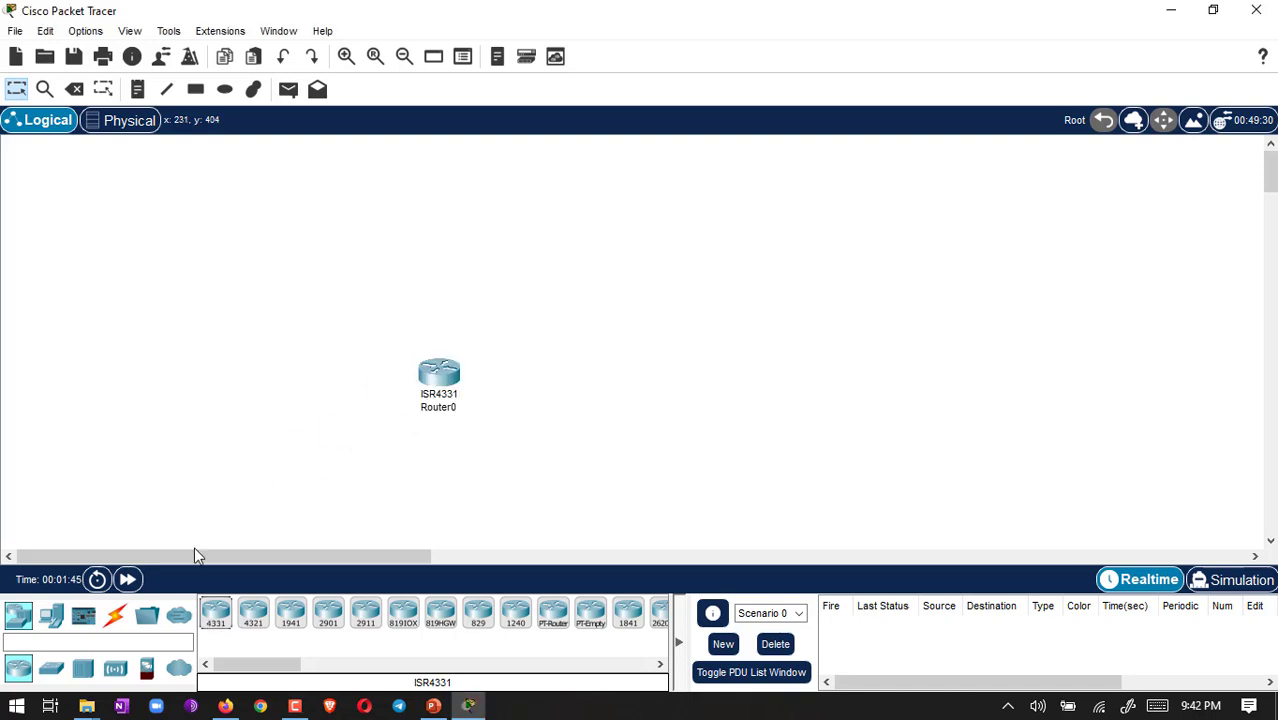
click(53, 668)
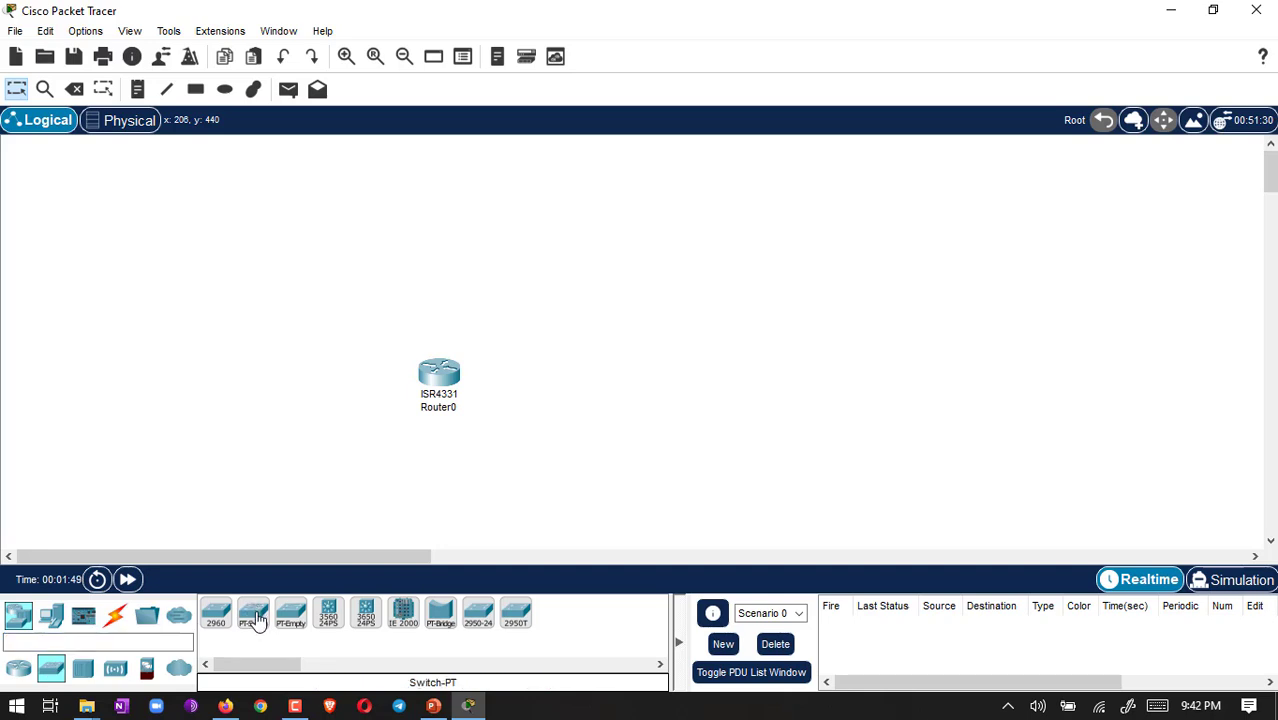
drag(256, 618, 341, 298)
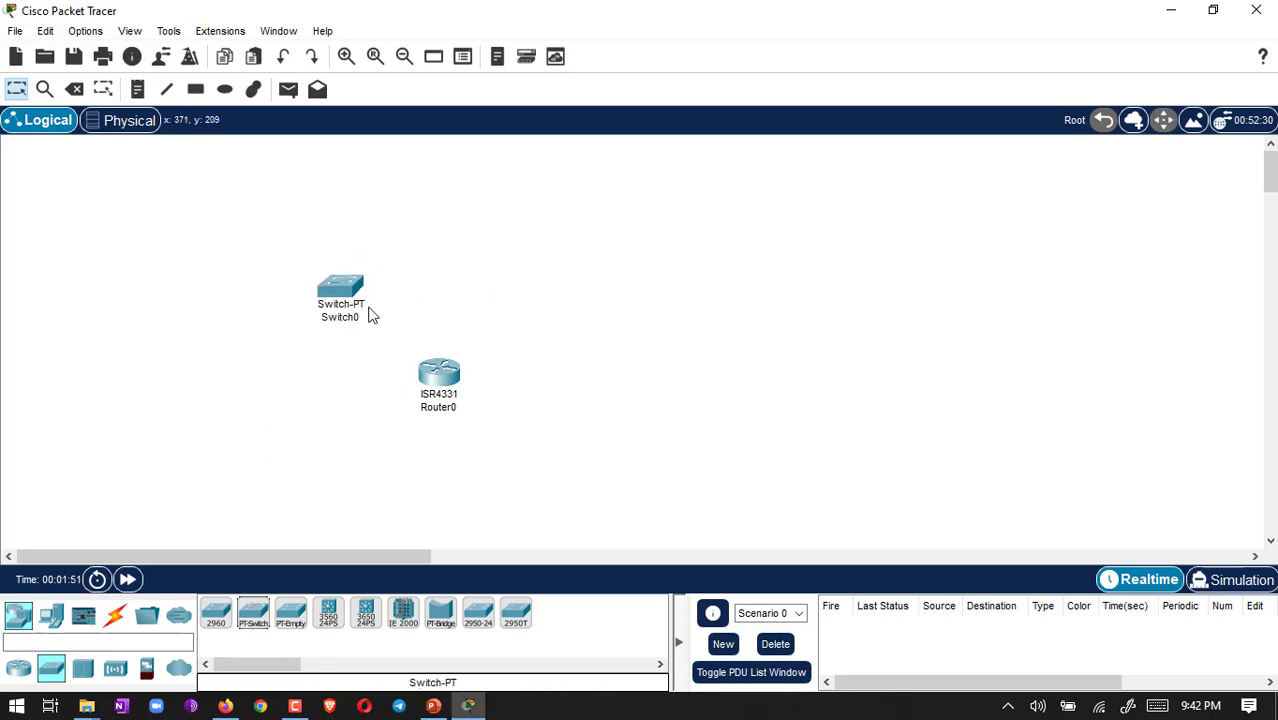
Step: Cable Switch0 FastEthernet0/1 to Router0 GigabitEthernet0/0/0 with copper straight-through
click(115, 614)
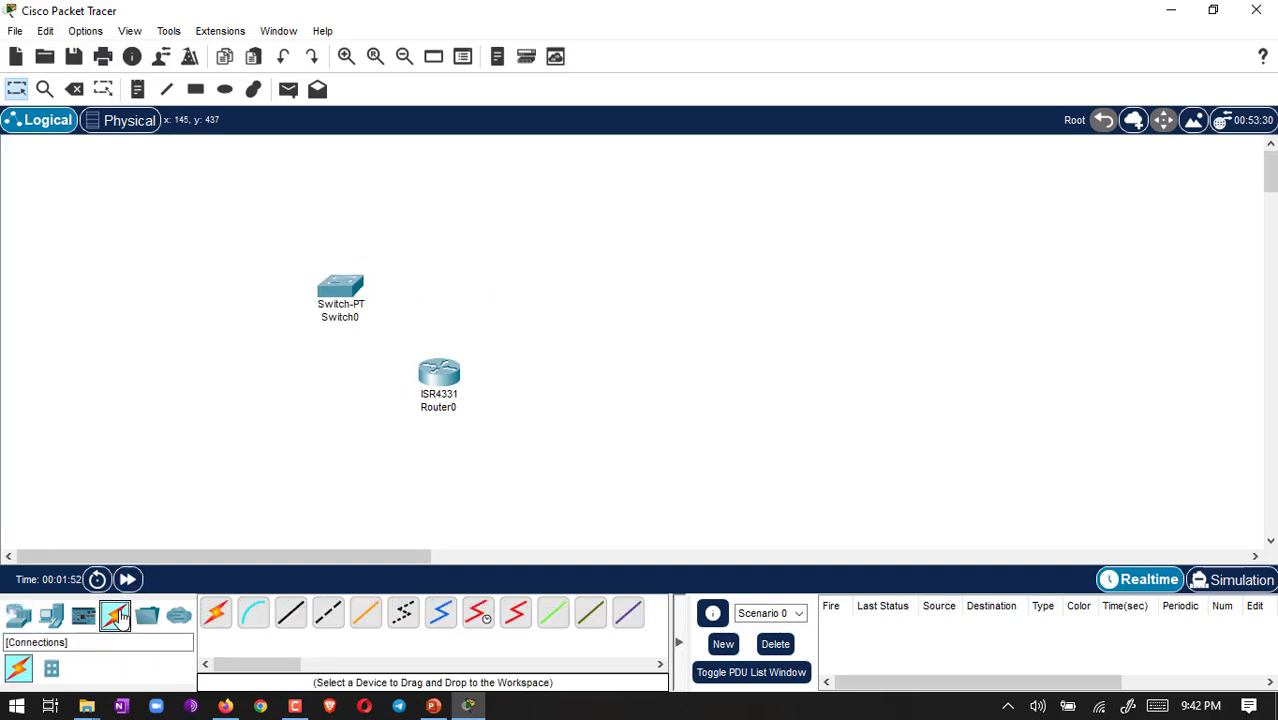
click(293, 615)
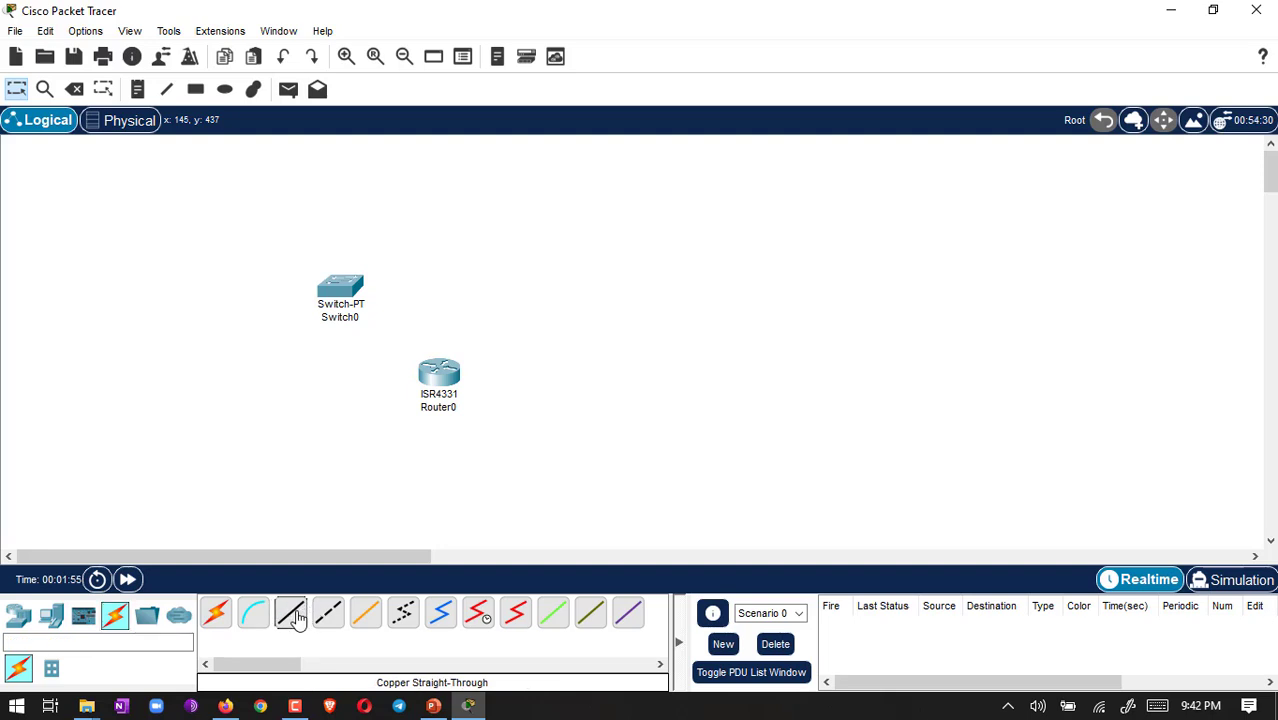
click(356, 285)
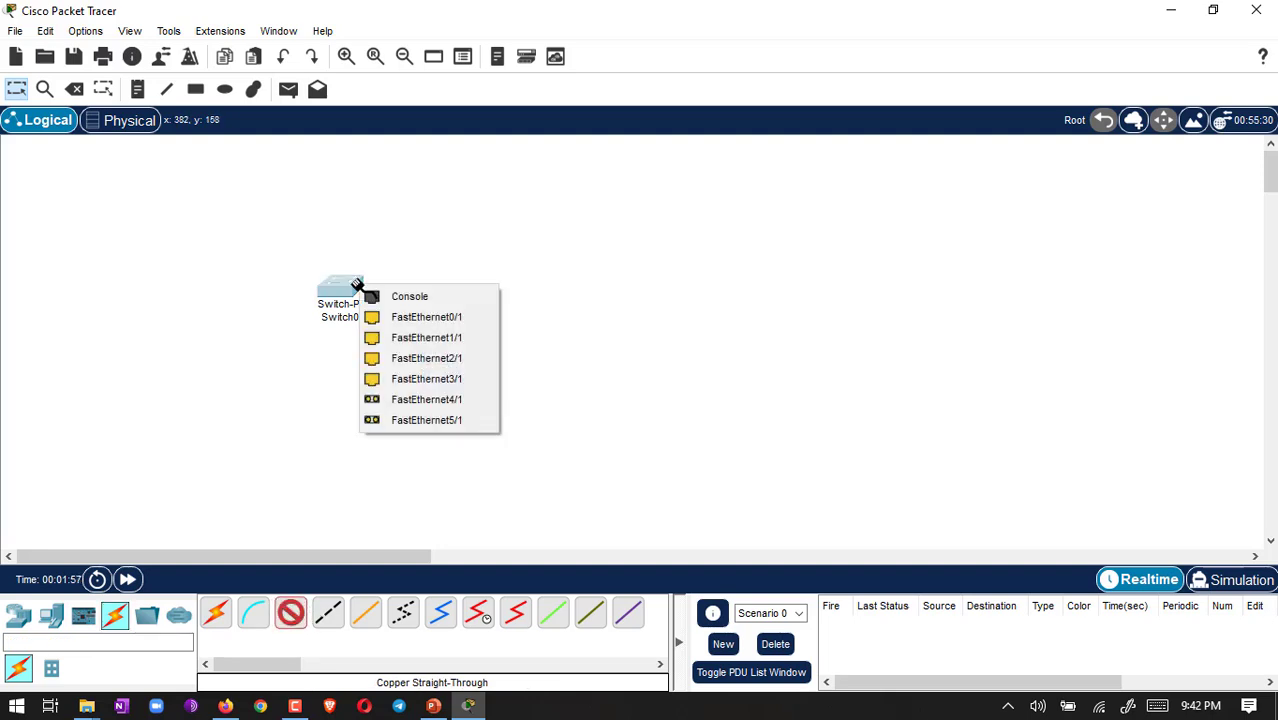
click(405, 315)
click(435, 366)
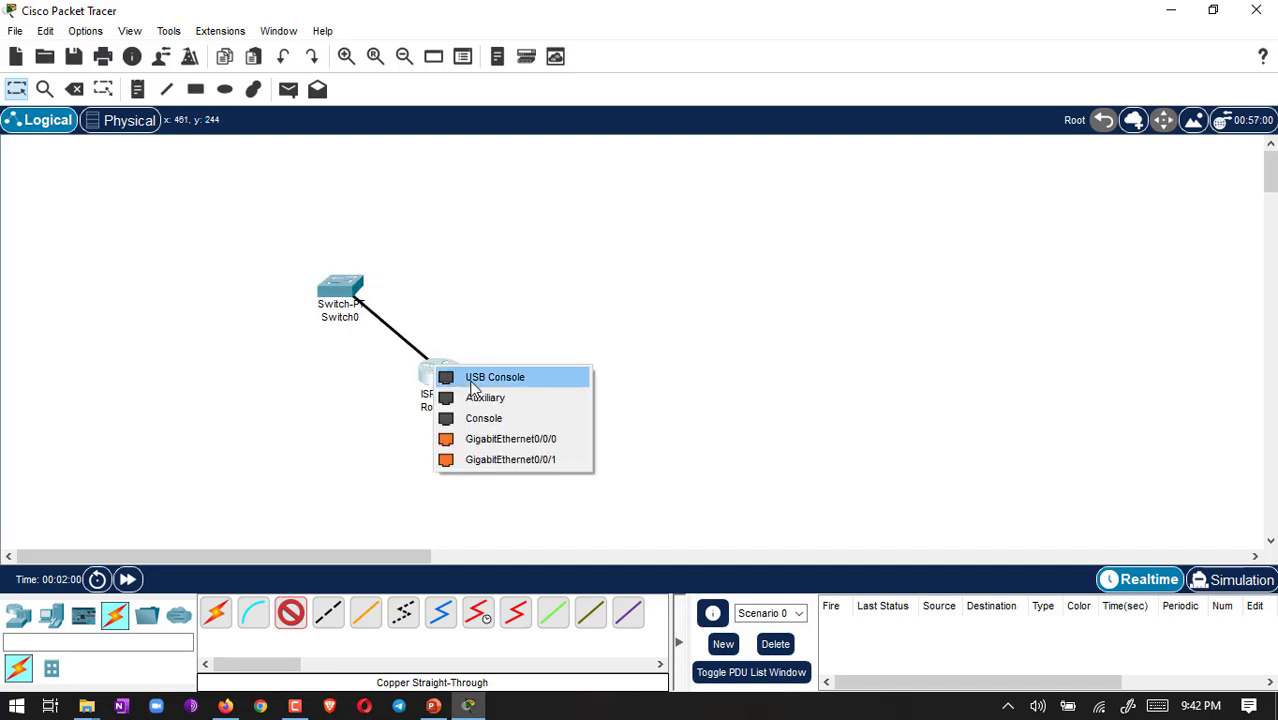
click(498, 439)
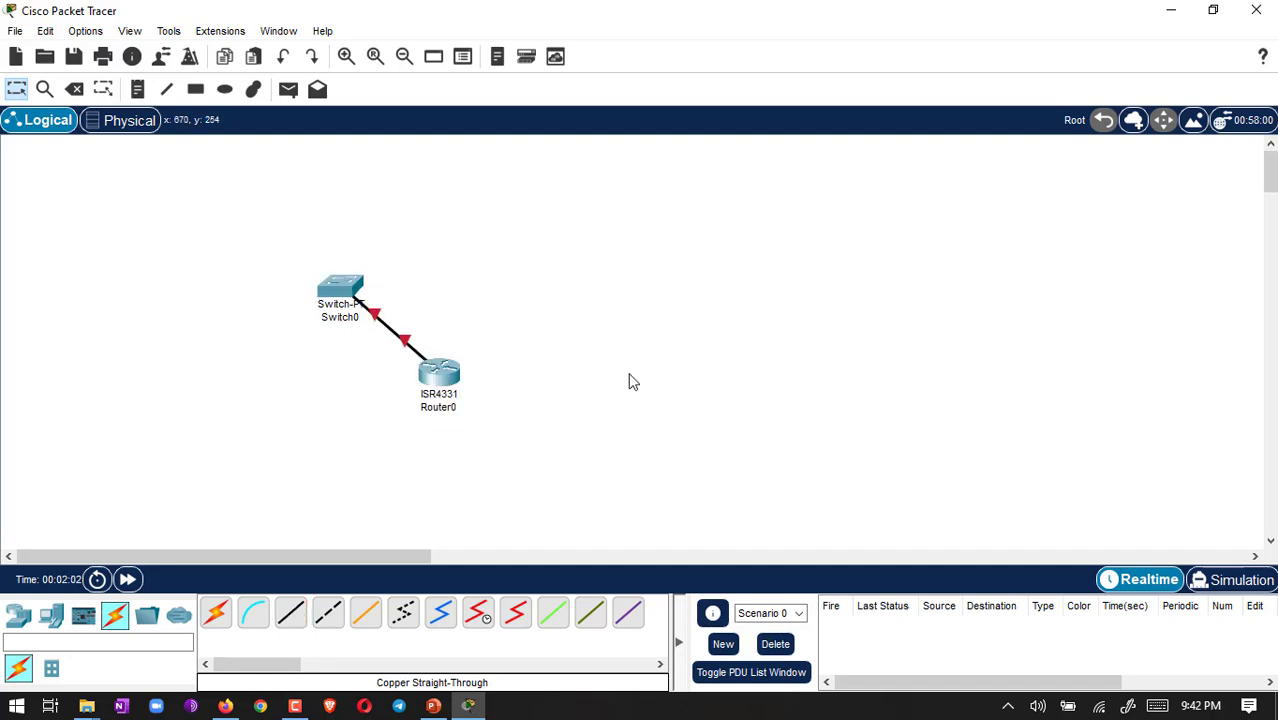